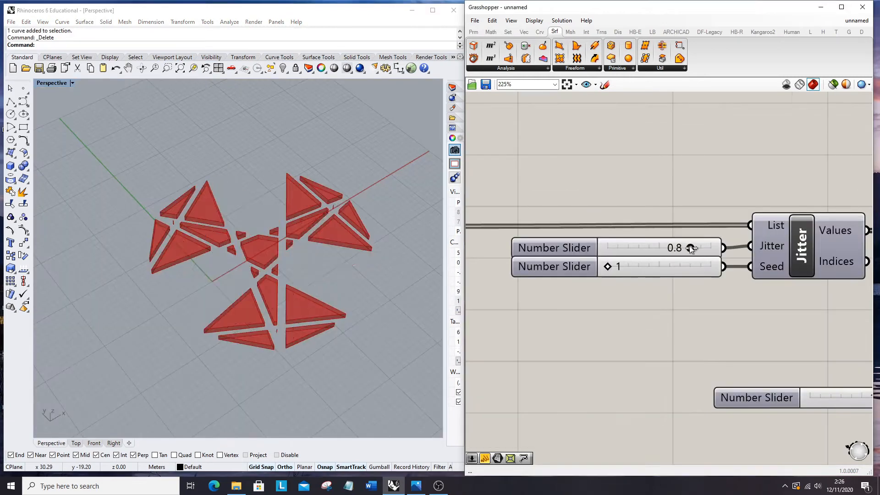
# Step: Set the Jitter component's strength slider to 0.9 and its seed slider to 8
pyautogui.moveTo(689, 248)
pyautogui.mouseDown()
pyautogui.moveTo(623, 247)
pyautogui.moveTo(701, 249)
pyautogui.mouseUp()
pyautogui.moveTo(617, 268); pyautogui.dragTo(688, 267)
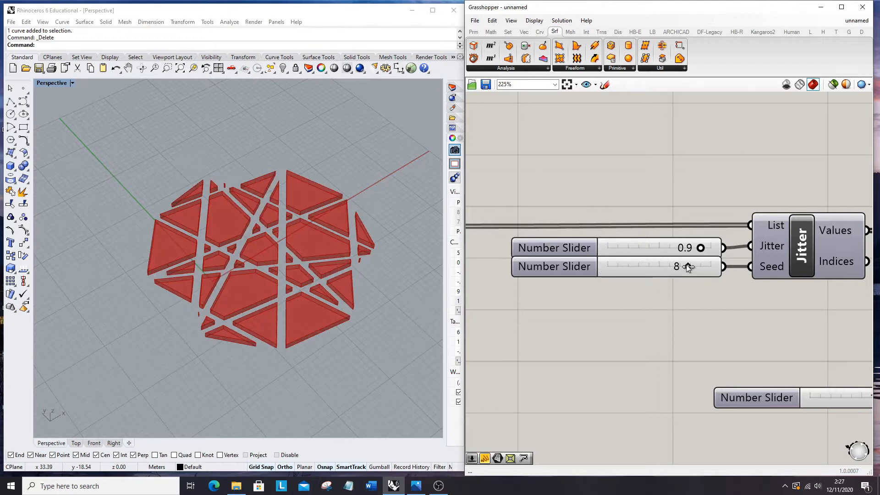
pyautogui.scroll(-6, 559, 282)
pyautogui.scroll(7, 540, 239)
pyautogui.moveTo(556, 258)
pyautogui.mouseDown()
pyautogui.moveTo(527, 264)
pyautogui.moveTo(648, 273)
pyautogui.moveTo(560, 256)
pyautogui.mouseUp()
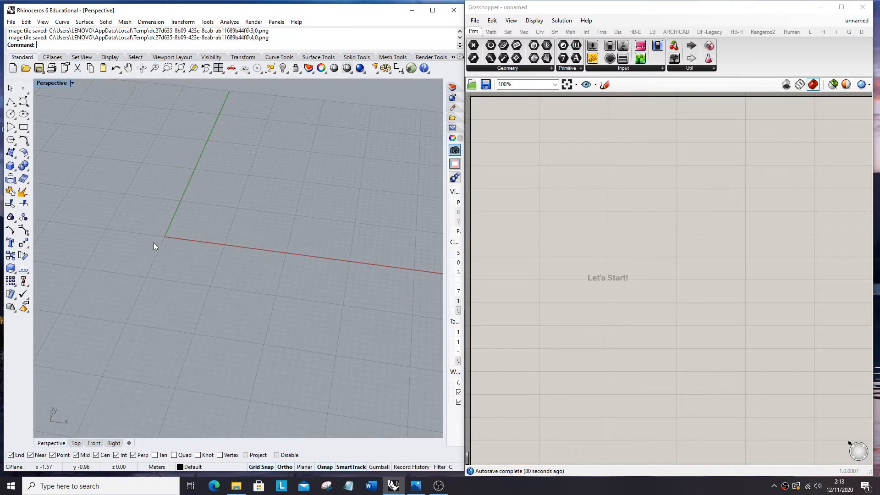
# Step: Add a Curve parameter to the empty Grasshopper canvas
pyautogui.moveTo(154, 246); pyautogui.dragTo(208, 249, button='right')
pyautogui.doubleClick(594, 177)
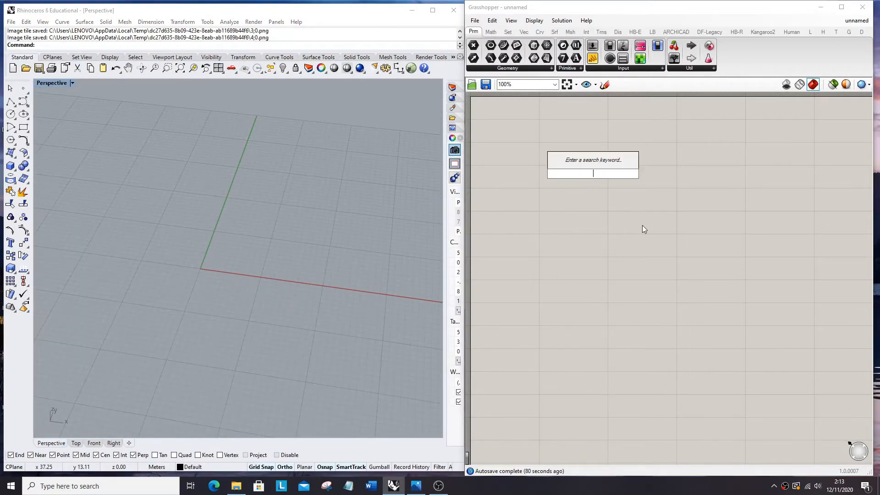
pyautogui.write('curve')
pyautogui.press('Return')
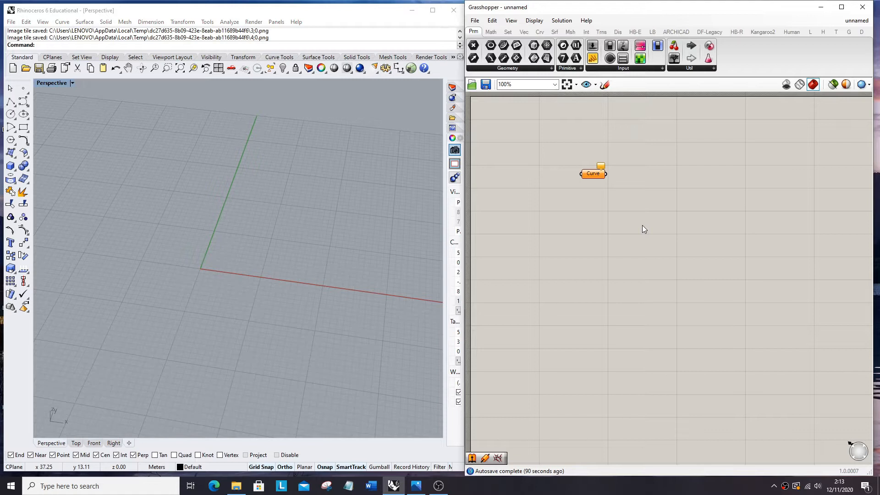
# Step: Draw a circle in the Rhino viewport centred on the X axis at 10, 0, with a radius of 20 m
pyautogui.click(15, 120)
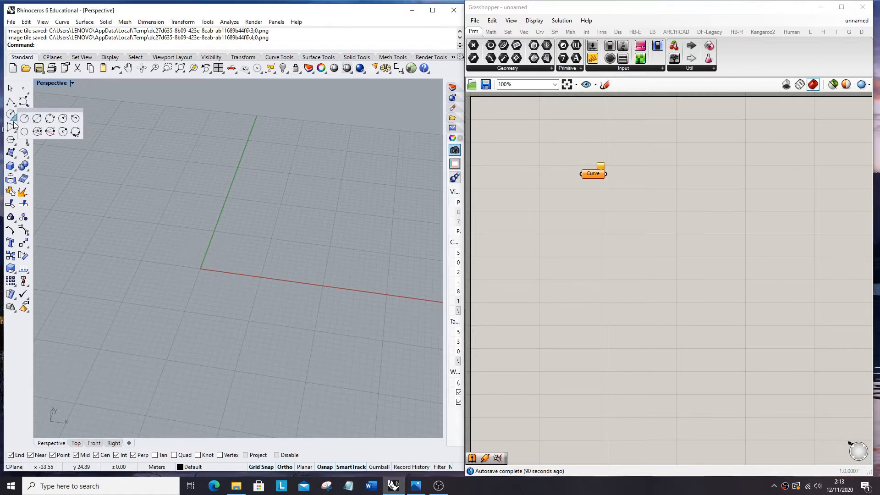
pyautogui.click(23, 120)
pyautogui.scroll(4, 263, 272)
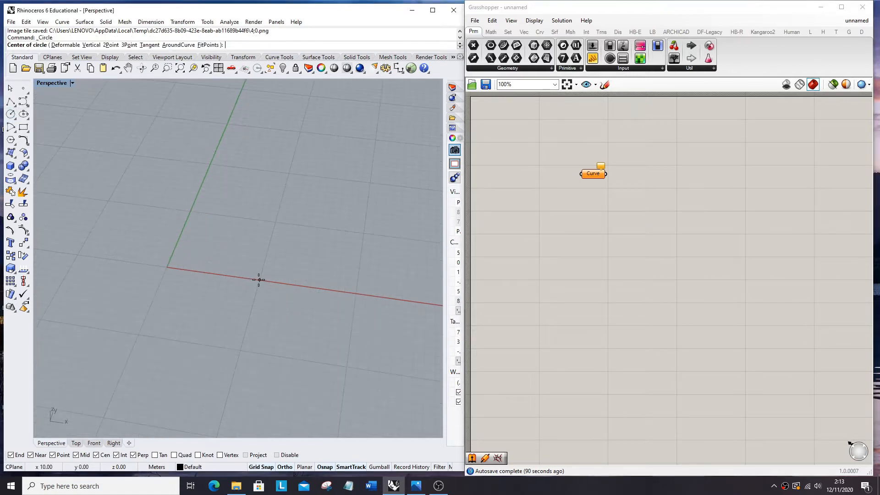
pyautogui.click(259, 280)
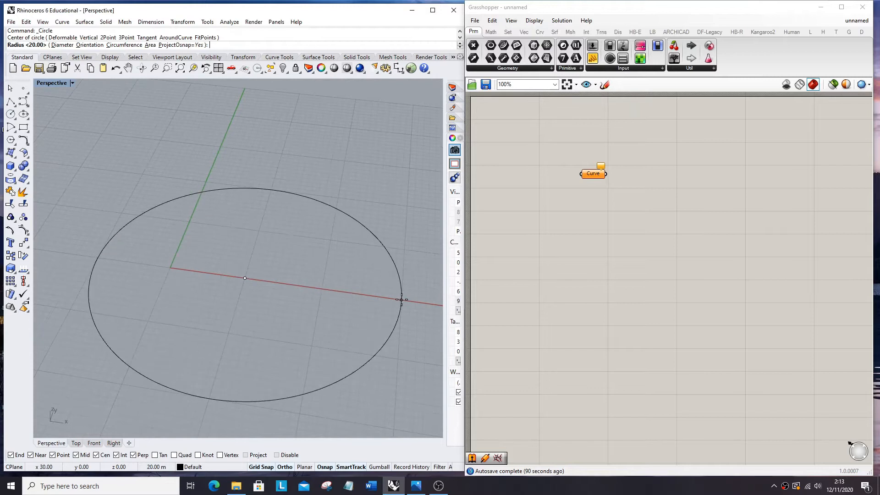
pyautogui.click(401, 300)
# Step: Reference the circle in the Curve parameter and internalise its data
pyautogui.rightClick(598, 173)
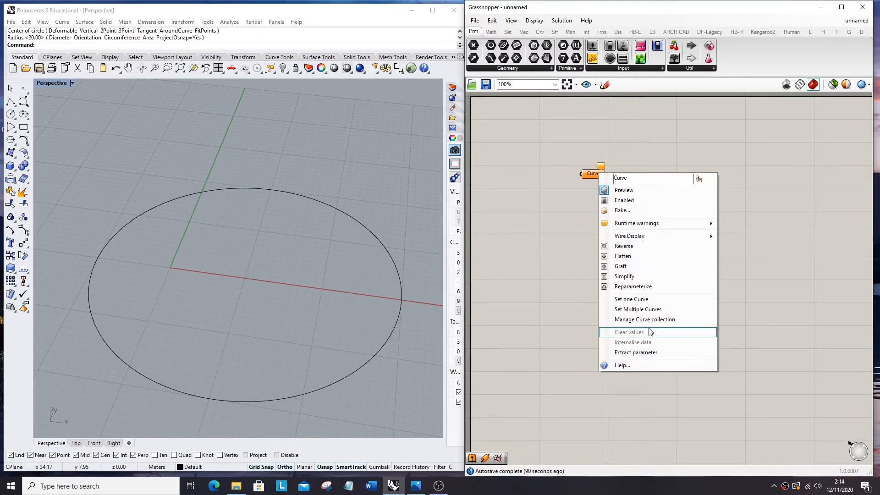
pyautogui.click(648, 304)
pyautogui.click(386, 253)
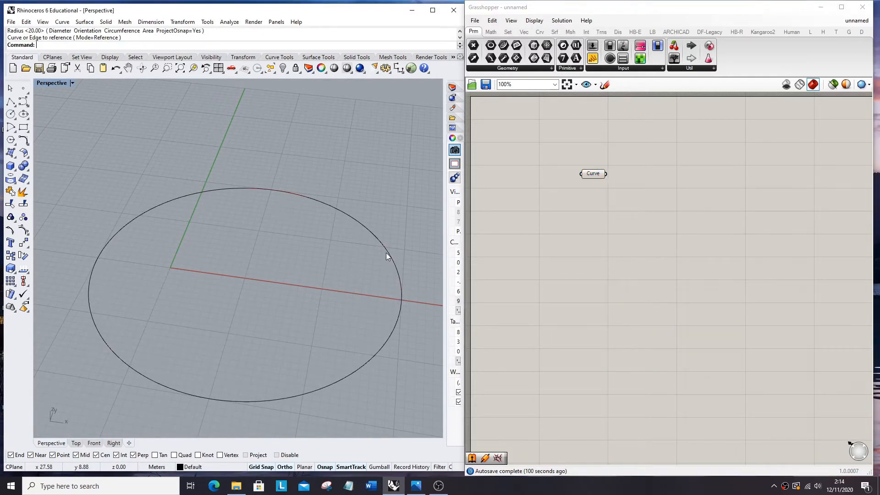
pyautogui.rightClick(599, 176)
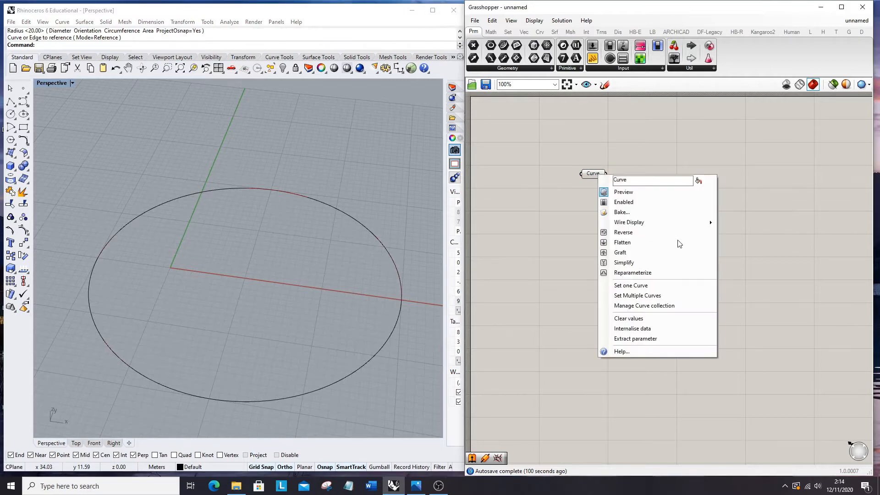
pyautogui.click(632, 328)
# Step: Add a Divide Curve component and connect the Curve parameter to its Curve input
pyautogui.scroll(-3, 559, 186)
pyautogui.scroll(4, 589, 172)
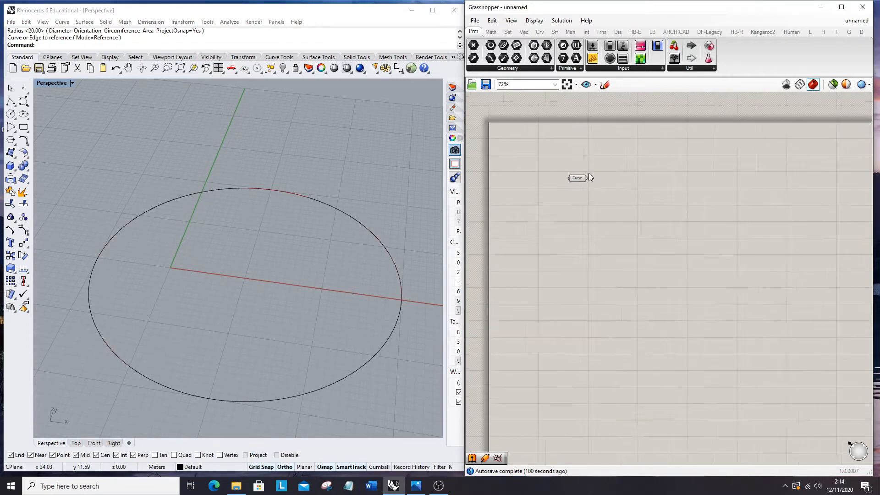
pyautogui.doubleClick(620, 205)
pyautogui.write('d')
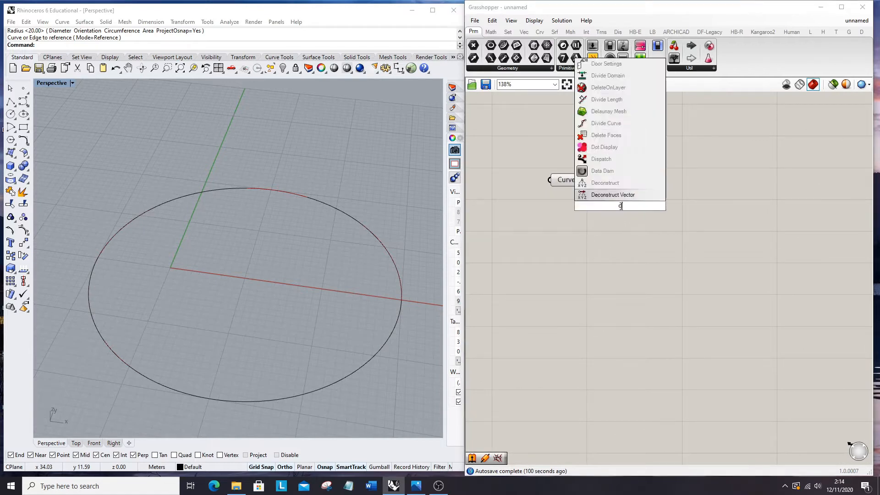
pyautogui.write('ivide')
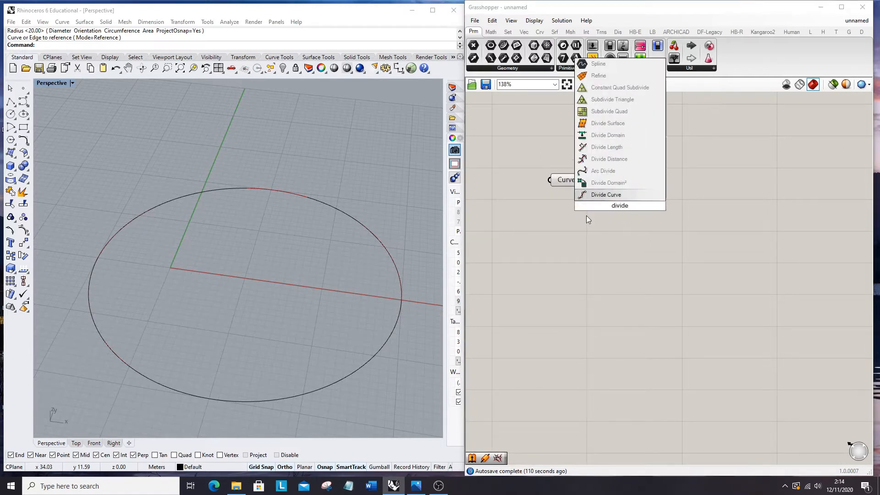
pyautogui.press('Return')
pyautogui.moveTo(623, 197); pyautogui.dragTo(674, 198)
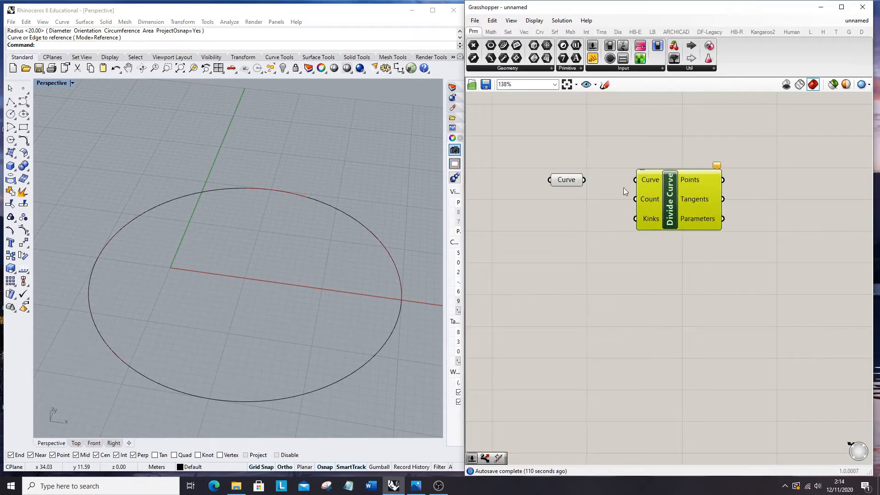
pyautogui.moveTo(591, 181); pyautogui.dragTo(635, 180)
# Step: Add a 0 to 20 number slider, connect it to Divide Curve's Count input and set it to 8
pyautogui.scroll(-3, 635, 181)
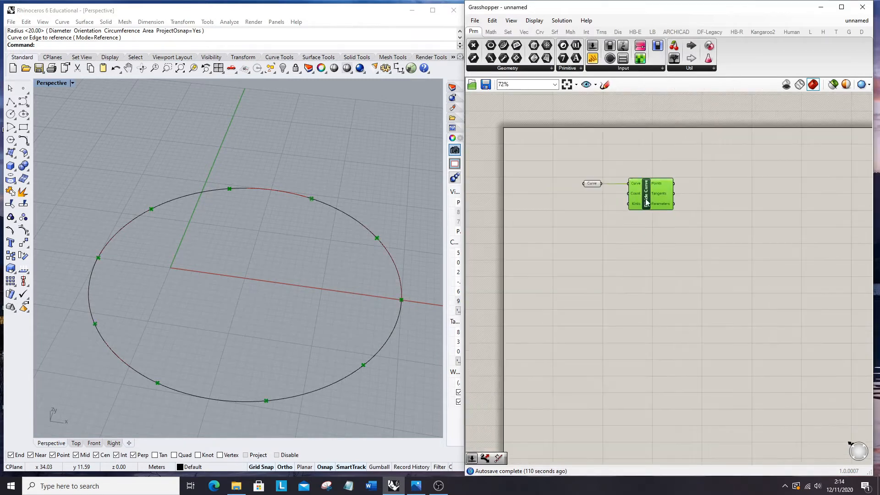
pyautogui.scroll(3, 607, 195)
pyautogui.doubleClick(592, 222)
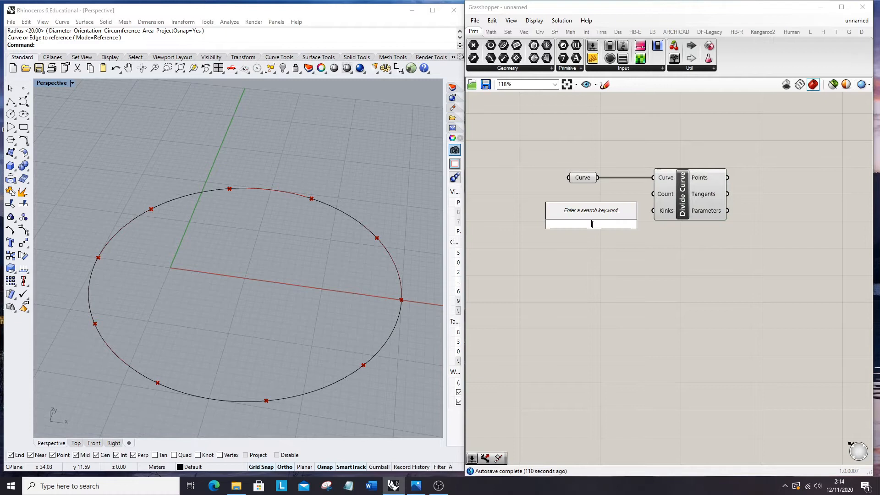
pyautogui.write('0')
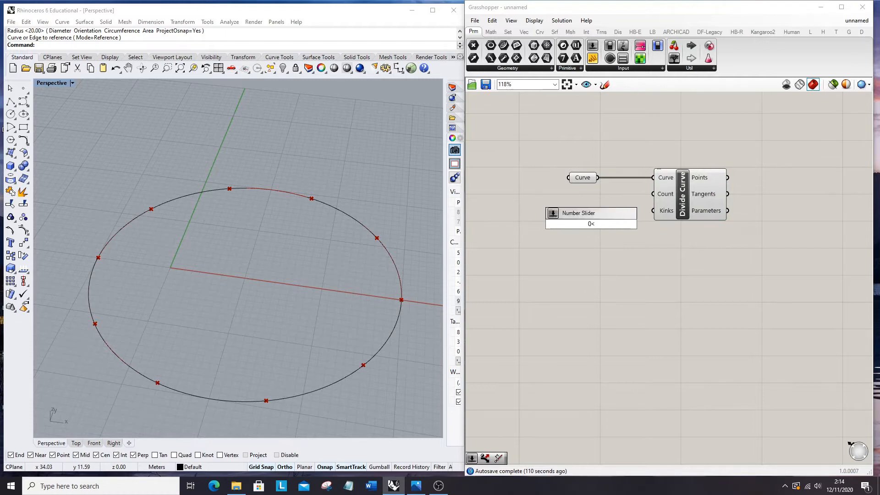
pyautogui.write('<20')
pyautogui.press('Return')
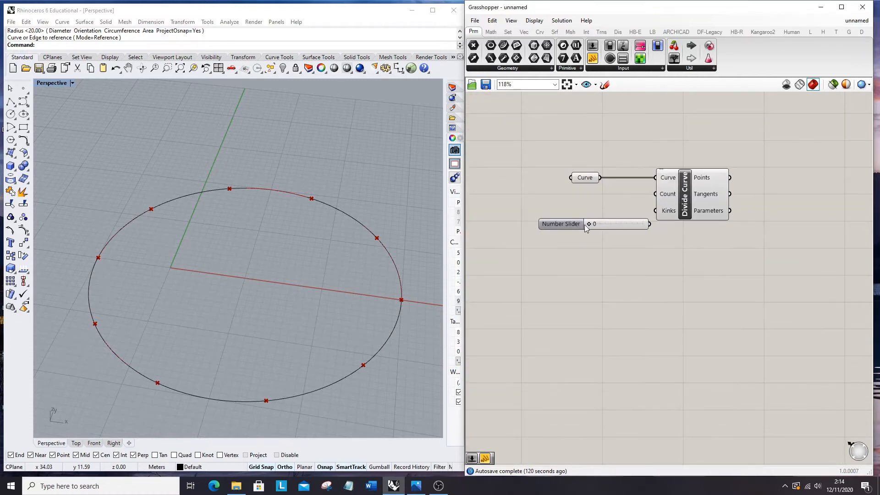
pyautogui.moveTo(559, 213); pyautogui.dragTo(540, 196)
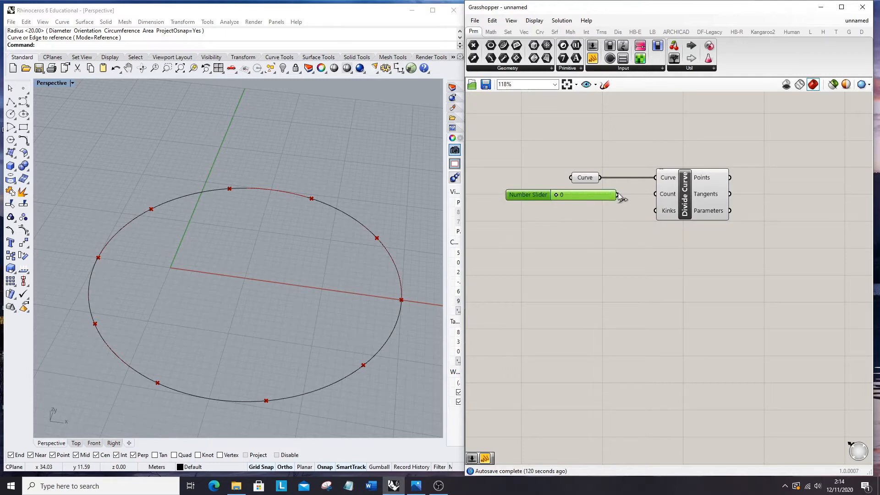
pyautogui.moveTo(617, 195); pyautogui.dragTo(655, 194)
pyautogui.scroll(2, 557, 197)
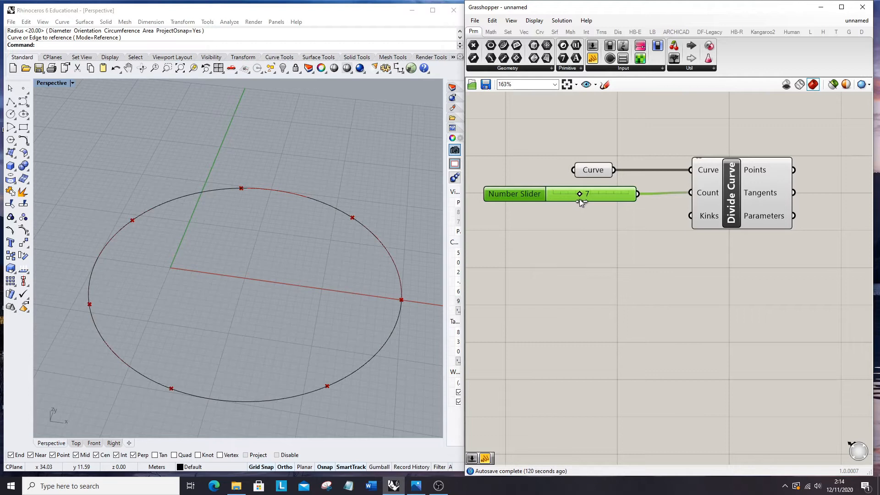
pyautogui.moveTo(579, 199); pyautogui.dragTo(584, 199)
# Step: Add a Jitter component and feed the Divide Curve points into its List input
pyautogui.scroll(-4, 585, 204)
pyautogui.scroll(2, 813, 217)
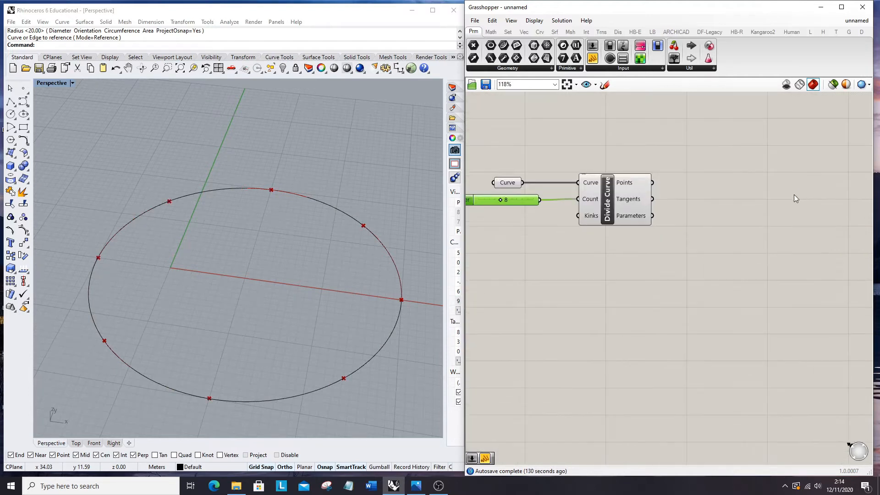
pyautogui.moveTo(631, 183)
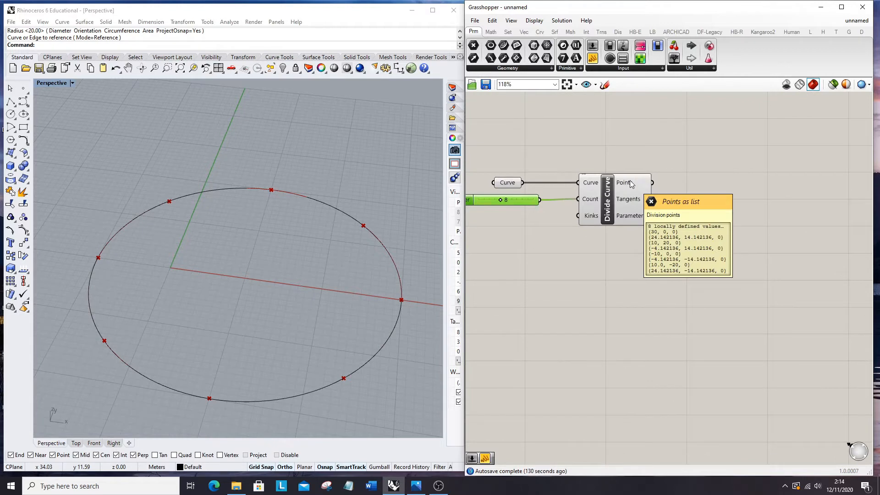
pyautogui.doubleClick(704, 216)
pyautogui.write('jitter')
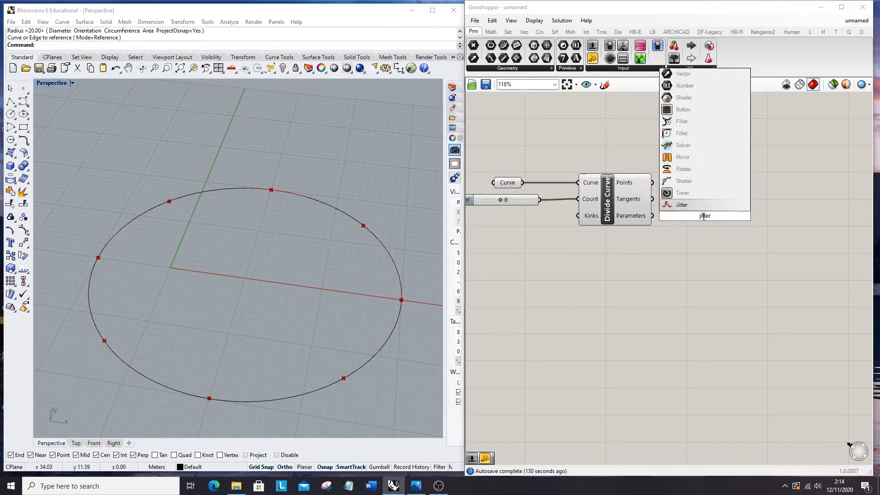
pyautogui.click(682, 205)
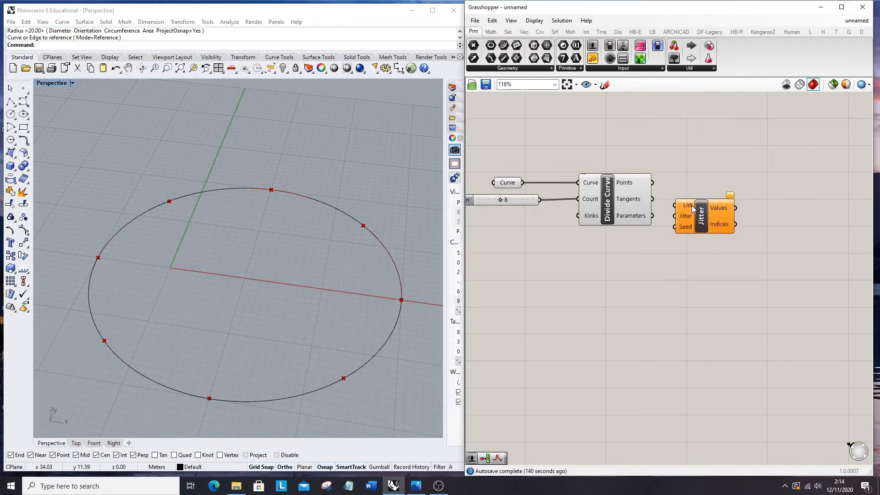
pyautogui.moveTo(653, 183); pyautogui.dragTo(771, 204)
pyautogui.scroll(-4, 675, 230)
pyautogui.scroll(5, 764, 208)
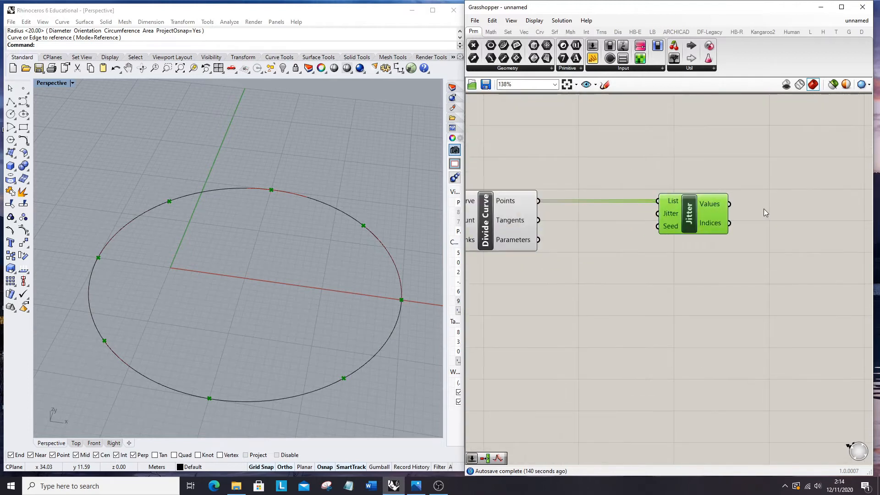
# Step: Add a Point parameter after the Jitter component and connect Jitter's Values output to it
pyautogui.moveTo(718, 208)
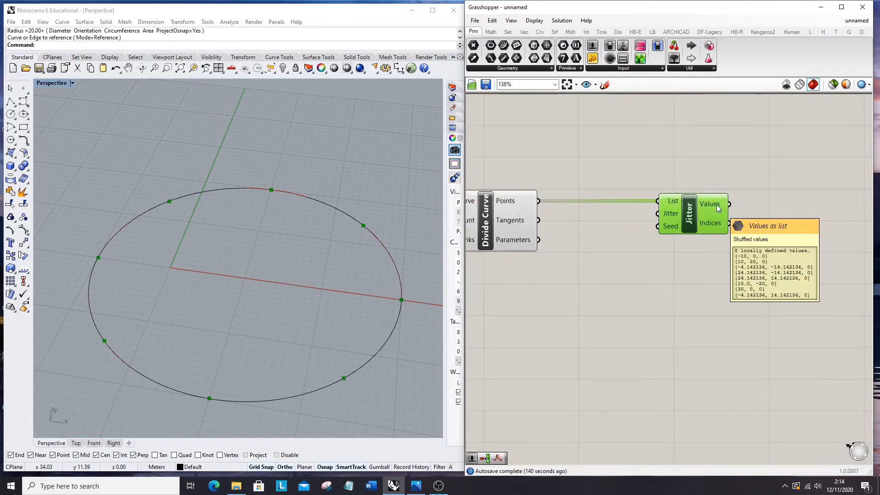
pyautogui.doubleClick(643, 277)
pyautogui.write('point')
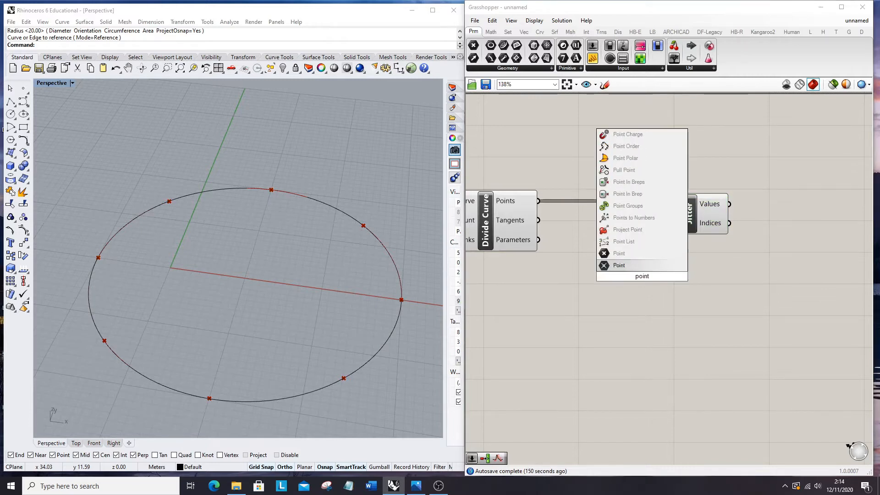
pyautogui.click(619, 265)
pyautogui.moveTo(667, 289); pyautogui.dragTo(767, 207)
pyautogui.moveTo(660, 222); pyautogui.dragTo(685, 225, button='right')
pyautogui.moveTo(697, 225); pyautogui.dragTo(700, 229)
pyautogui.moveTo(812, 209); pyautogui.dragTo(837, 208)
# Step: Add a 0.0 to 1.0 number slider, connect it to the Jitter component's Jitter input and set it to 1.0
pyautogui.doubleClick(721, 291)
pyautogui.write('0')
pyautogui.press('Return')
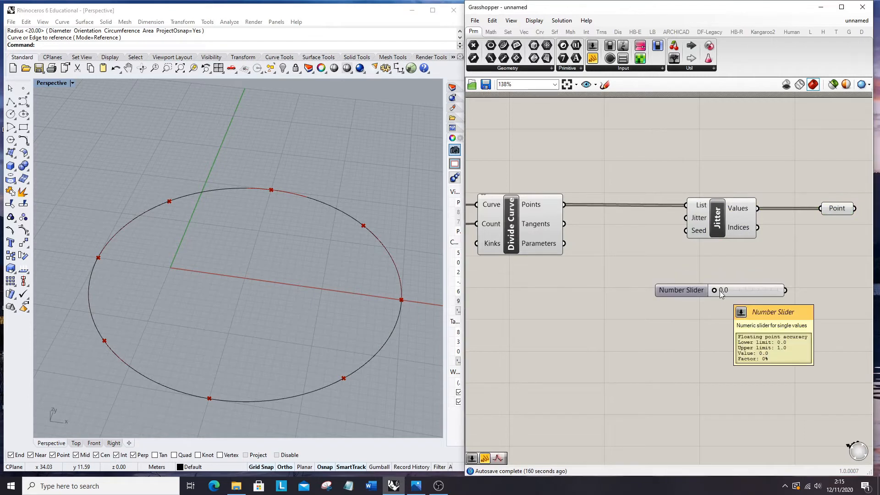
pyautogui.scroll(-3, 743, 246)
pyautogui.moveTo(779, 248); pyautogui.dragTo(764, 228)
pyautogui.scroll(2, 712, 229)
pyautogui.click(723, 285)
pyautogui.moveTo(685, 280); pyautogui.dragTo(636, 220)
pyautogui.scroll(2, 700, 219)
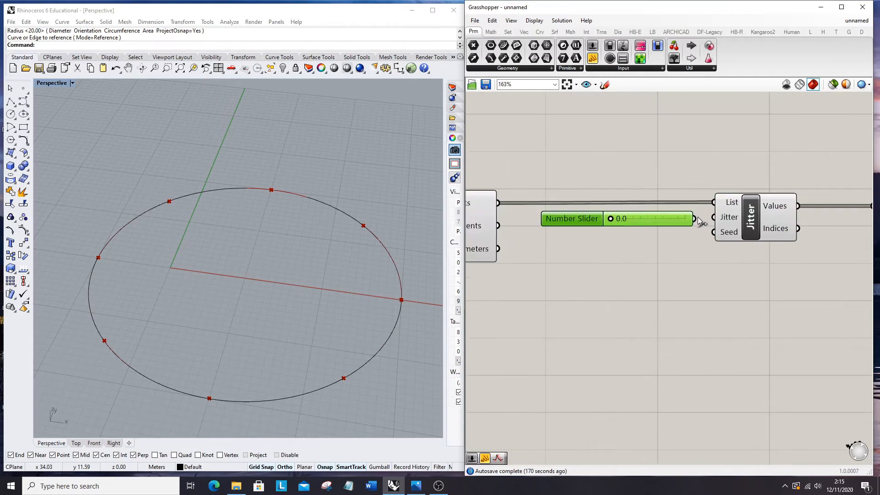
pyautogui.moveTo(732, 216)
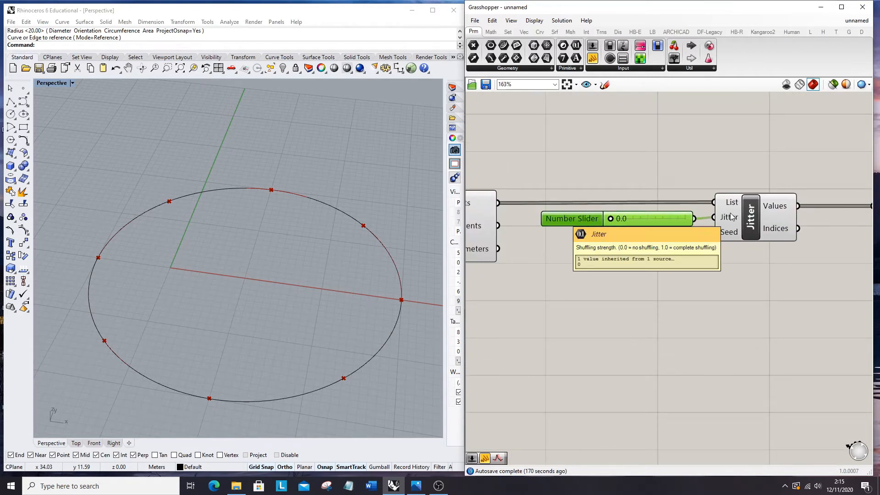
pyautogui.scroll(2, 610, 223)
pyautogui.moveTo(612, 217); pyautogui.dragTo(716, 216)
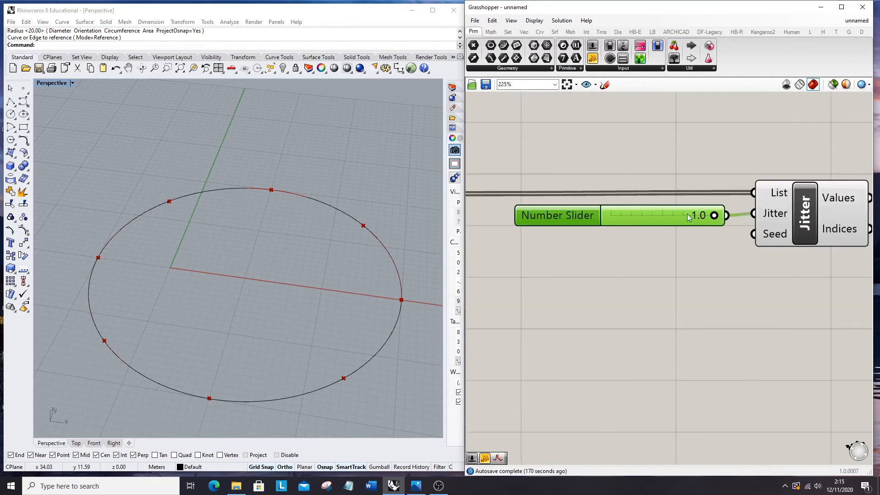
# Step: Add a number slider with a lower limit of 1, connect it to Jitter's Seed input and place it under the strength slider
pyautogui.scroll(-2, 662, 214)
pyautogui.doubleClick(584, 271)
pyautogui.write('1')
pyautogui.press('Return')
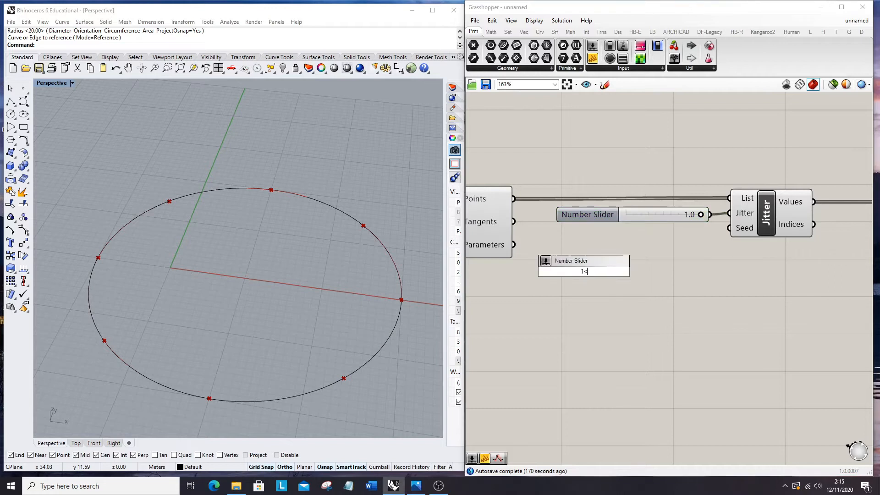
pyautogui.moveTo(662, 272); pyautogui.dragTo(730, 228)
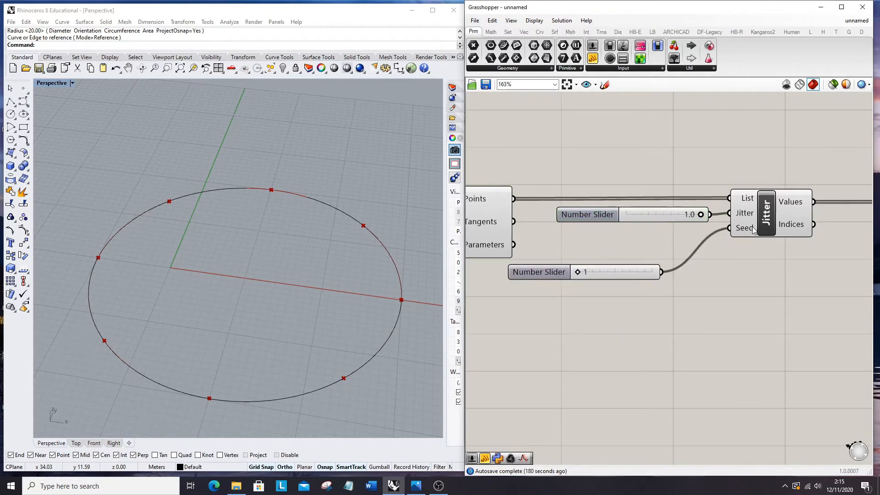
pyautogui.moveTo(752, 230)
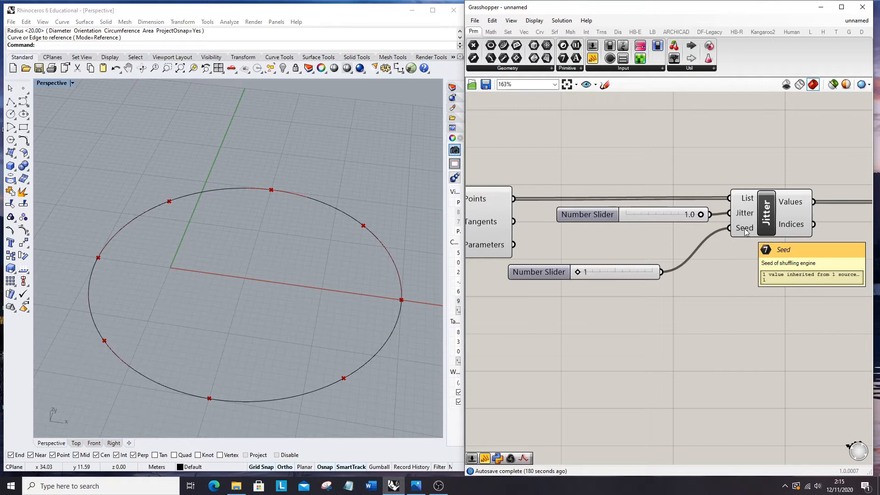
pyautogui.moveTo(546, 273); pyautogui.dragTo(594, 229)
# Step: Inspect the shuffled points on the circle by selecting the Point parameter
pyautogui.scroll(-1, 573, 215)
pyautogui.moveTo(780, 233); pyautogui.dragTo(620, 226, button='right')
pyautogui.scroll(2, 769, 241)
pyautogui.scroll(-2, 685, 255)
pyautogui.click(674, 206)
pyautogui.moveTo(334, 291); pyautogui.dragTo(320, 295, button='right')
pyautogui.click(699, 244)
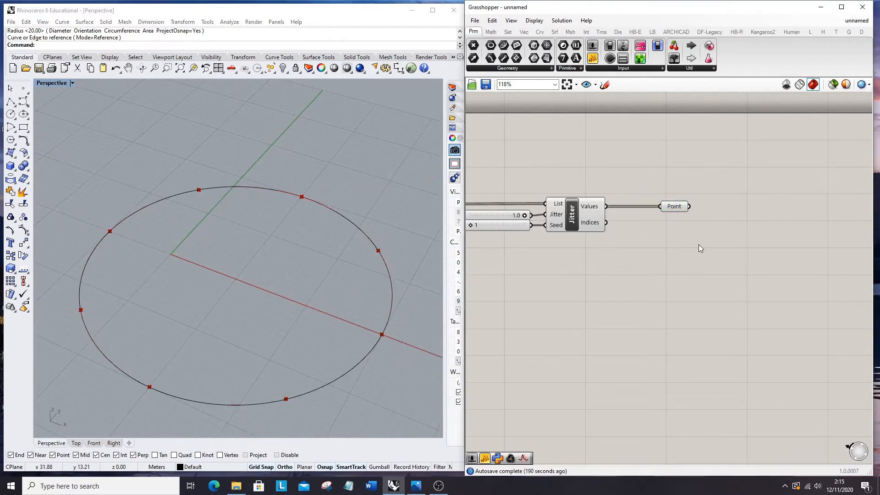
# Step: Add a PolyLine component and connect Divide Curve's Points output to its Vertices input
pyautogui.doubleClick(704, 273)
pyautogui.write('poly')
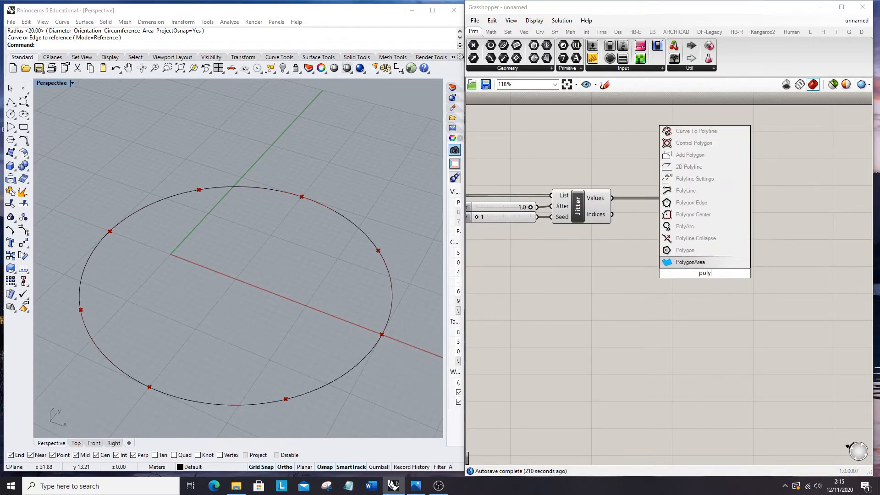
pyautogui.click(689, 191)
pyautogui.scroll(-3, 747, 242)
pyautogui.scroll(4, 694, 276)
pyautogui.scroll(-3, 774, 267)
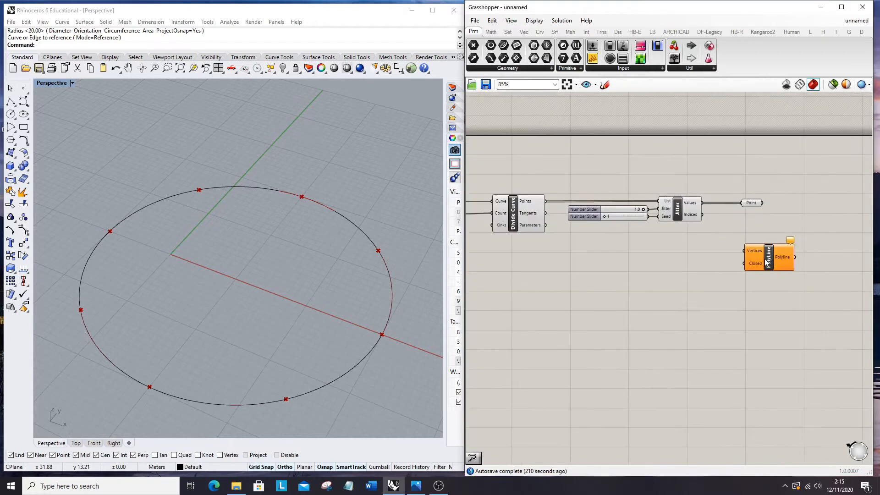
pyautogui.moveTo(773, 266); pyautogui.dragTo(598, 258)
pyautogui.scroll(3, 548, 231)
pyautogui.moveTo(549, 182); pyautogui.dragTo(586, 248)
pyautogui.moveTo(403, 328); pyautogui.dragTo(322, 372, button='right')
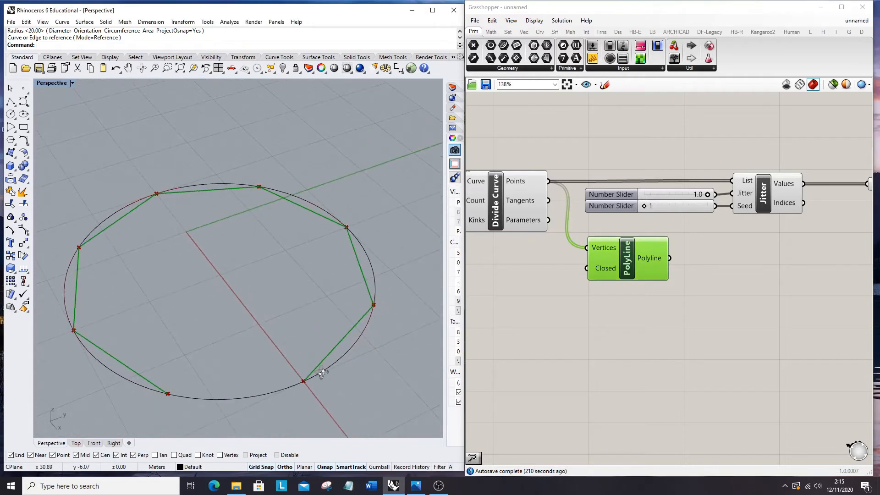
pyautogui.moveTo(572, 329); pyautogui.dragTo(675, 332, button='right')
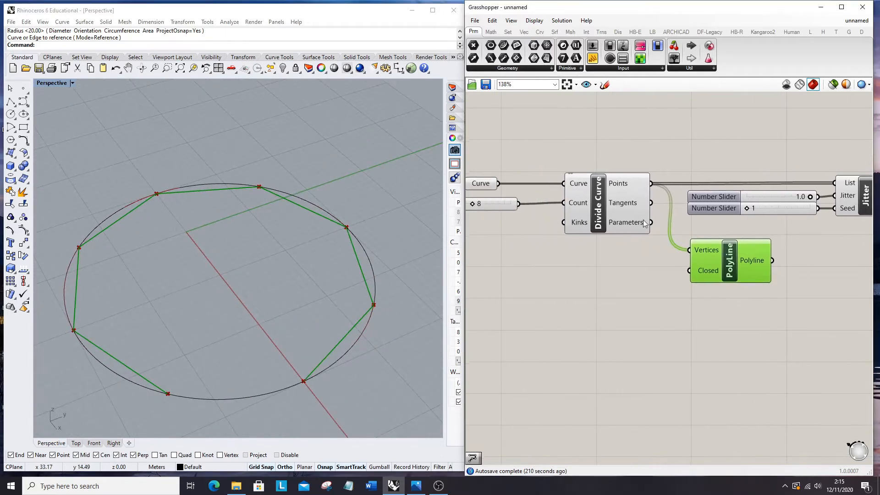
pyautogui.scroll(-3, 629, 185)
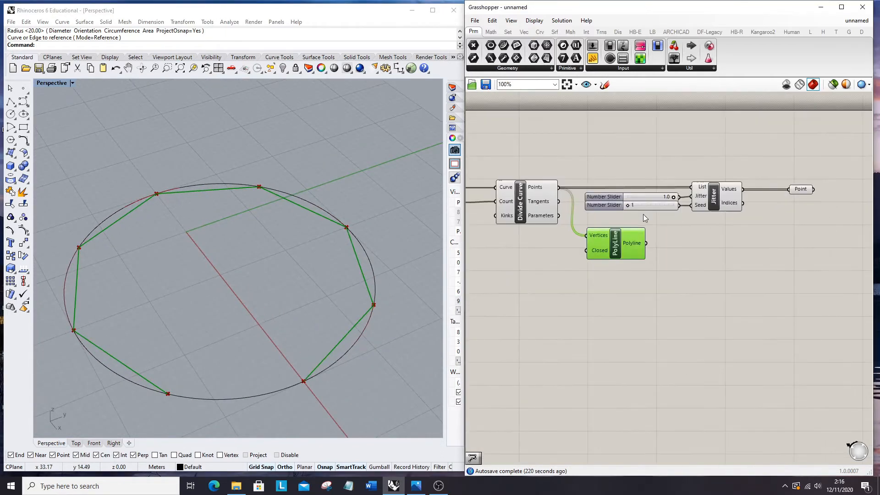
# Step: Connect the Point parameter after Jitter to PolyLine's Vertices in place of the existing wire, and place PolyLine beside the parameter
pyautogui.moveTo(625, 239); pyautogui.dragTo(813, 239)
pyautogui.scroll(3, 809, 216)
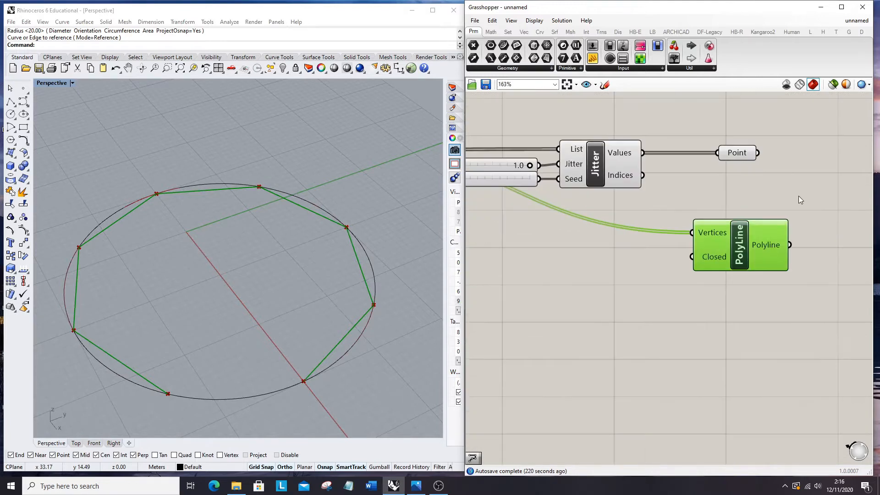
pyautogui.moveTo(759, 154); pyautogui.dragTo(688, 240)
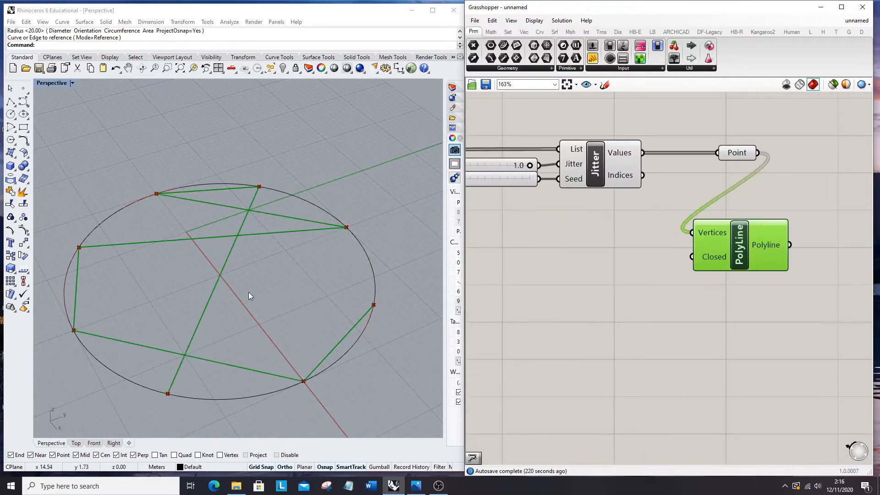
pyautogui.moveTo(249, 291); pyautogui.dragTo(354, 291, button='right')
pyautogui.moveTo(369, 254); pyautogui.dragTo(385, 254, button='right')
pyautogui.scroll(-4, 705, 255)
pyautogui.moveTo(721, 254); pyautogui.dragTo(777, 213)
pyautogui.click(559, 246)
# Step: Add a Point List component below Divide Curve and connect Divide Curve's Points output to its Points input
pyautogui.scroll(3, 560, 246)
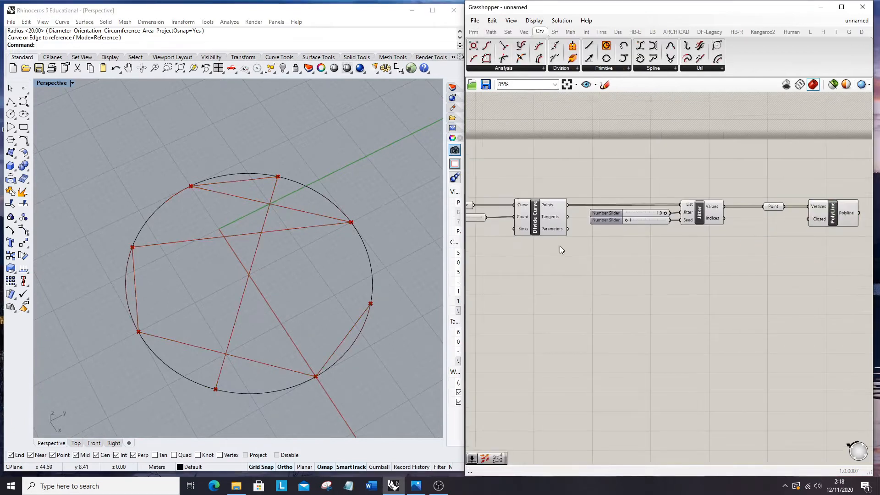
pyautogui.doubleClick(597, 271)
pyautogui.write('point')
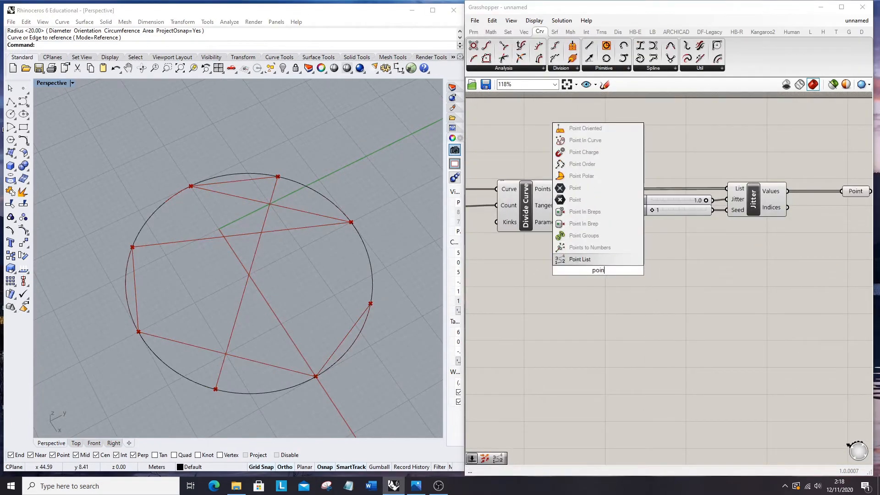
pyautogui.click(582, 235)
pyautogui.moveTo(571, 189); pyautogui.dragTo(574, 260)
pyautogui.scroll(2, 374, 314)
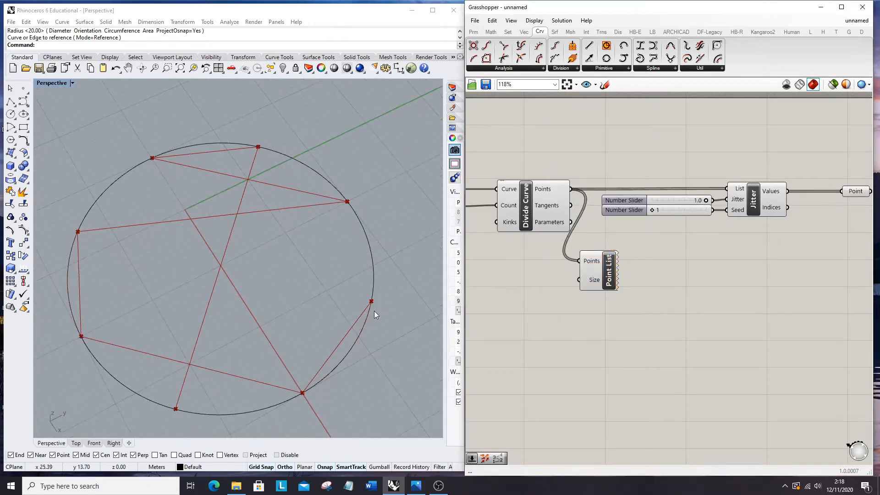
# Step: Add a 0.0 to 2.0 number slider, connect it to Point List's Size input and set it to 1.6
pyautogui.doubleClick(557, 288)
pyautogui.write('0<2.0')
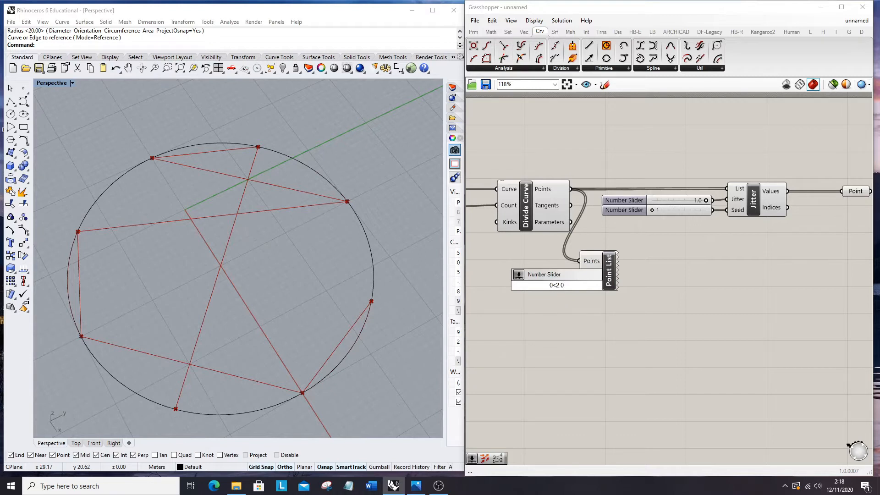
pyautogui.press('Return')
pyautogui.scroll(1, 515, 289)
pyautogui.moveTo(514, 287); pyautogui.dragTo(656, 315, button='right')
pyautogui.moveTo(668, 314); pyautogui.dragTo(605, 310)
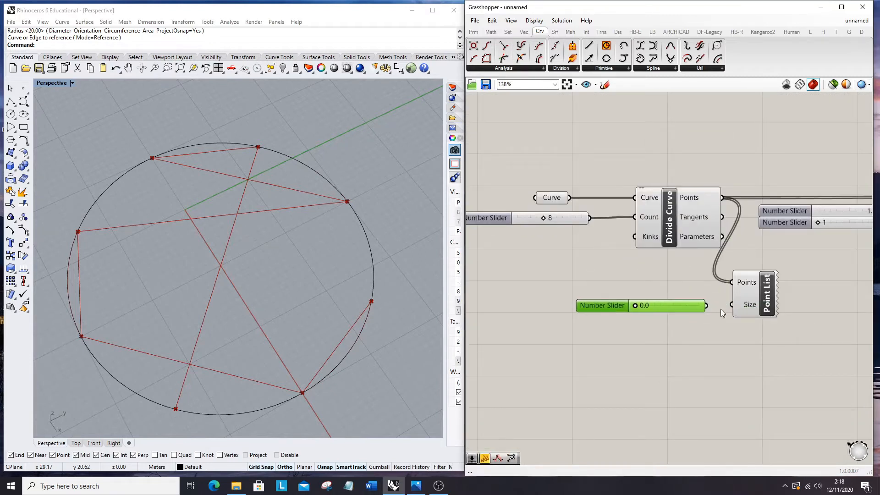
pyautogui.moveTo(707, 306); pyautogui.dragTo(729, 308)
pyautogui.moveTo(661, 310); pyautogui.dragTo(687, 315)
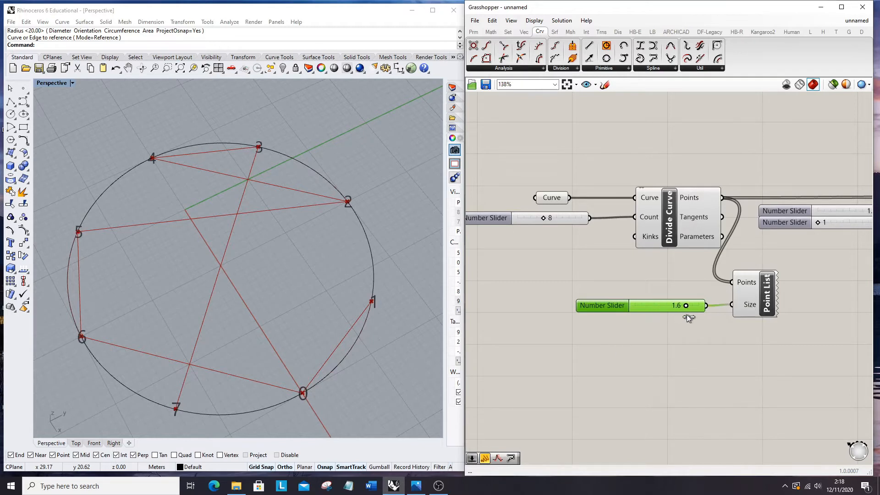
# Step: Move Point List and its size slider below the Jitter and PolyLine components, and feed its Points input from Jitter's Values output
pyautogui.scroll(-3, 573, 249)
pyautogui.moveTo(602, 253); pyautogui.dragTo(490, 298)
pyautogui.moveTo(579, 274); pyautogui.dragTo(797, 299)
pyautogui.moveTo(774, 216); pyautogui.dragTo(783, 291)
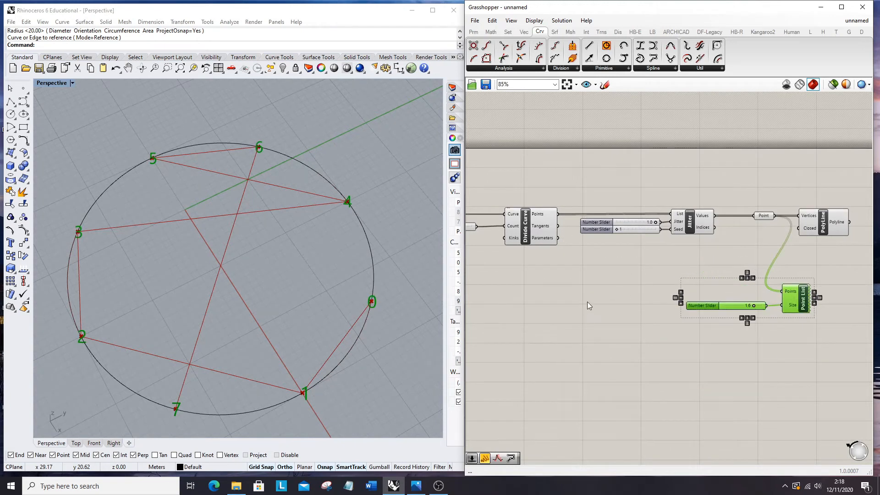
pyautogui.moveTo(558, 214); pyautogui.dragTo(781, 291)
pyautogui.moveTo(724, 230); pyautogui.dragTo(782, 292)
pyautogui.click(642, 274)
pyautogui.scroll(3, 741, 266)
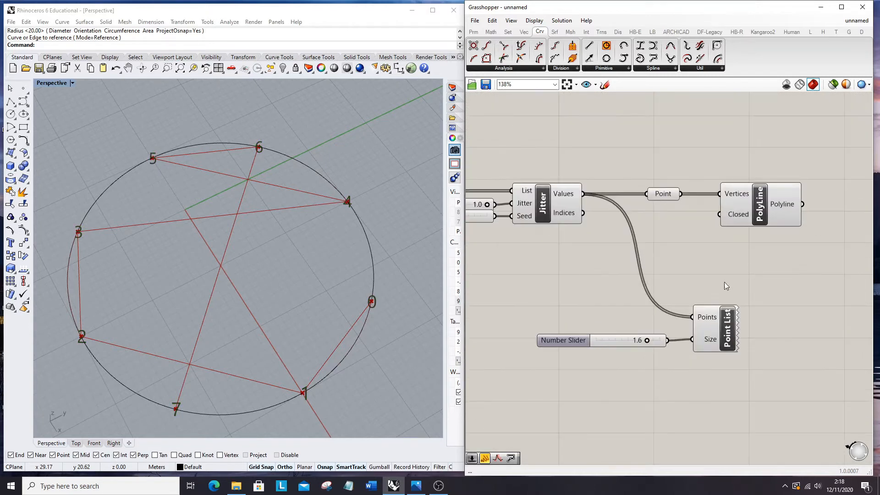
# Step: Turn off the preview of the Point List component
pyautogui.moveTo(524, 290); pyautogui.dragTo(744, 362)
pyautogui.rightClick(709, 265)
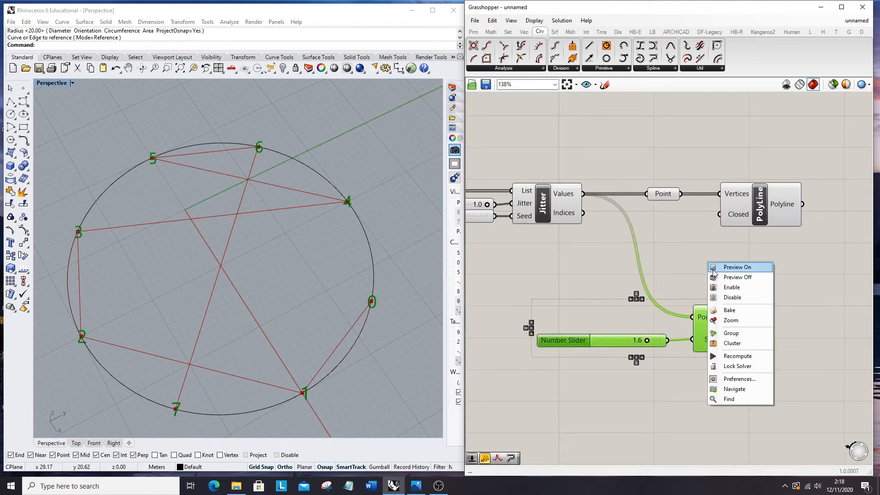
pyautogui.click(727, 277)
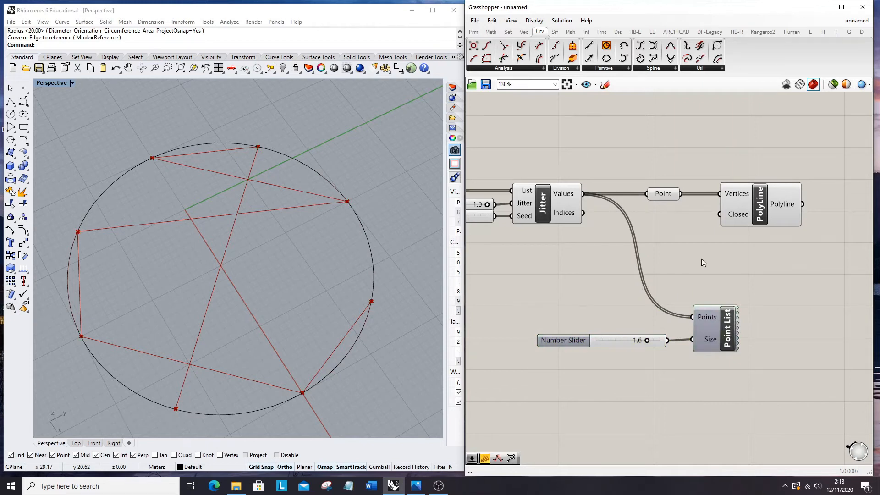
pyautogui.scroll(-6, 701, 258)
pyautogui.scroll(6, 763, 243)
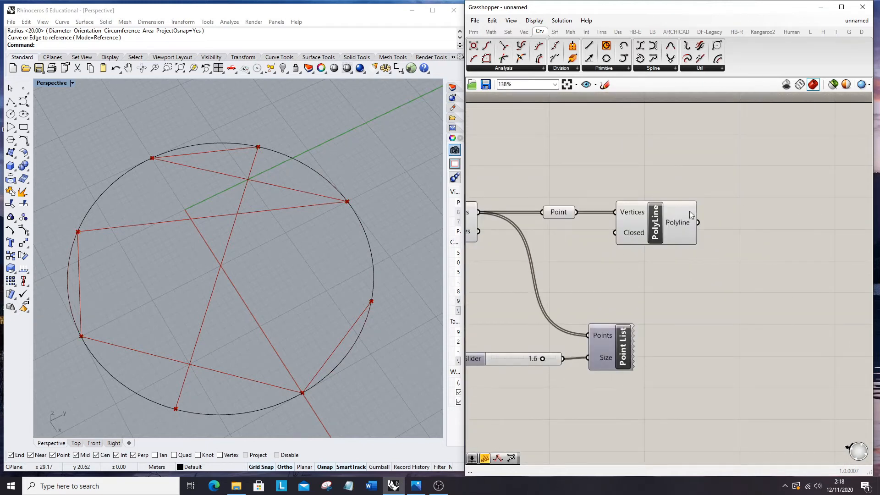
pyautogui.click(658, 219)
pyautogui.click(674, 256)
# Step: Add a Rotate component after PolyLine and connect the Polyline output to its Geometry input
pyautogui.scroll(-2, 689, 251)
pyautogui.doubleClick(690, 252)
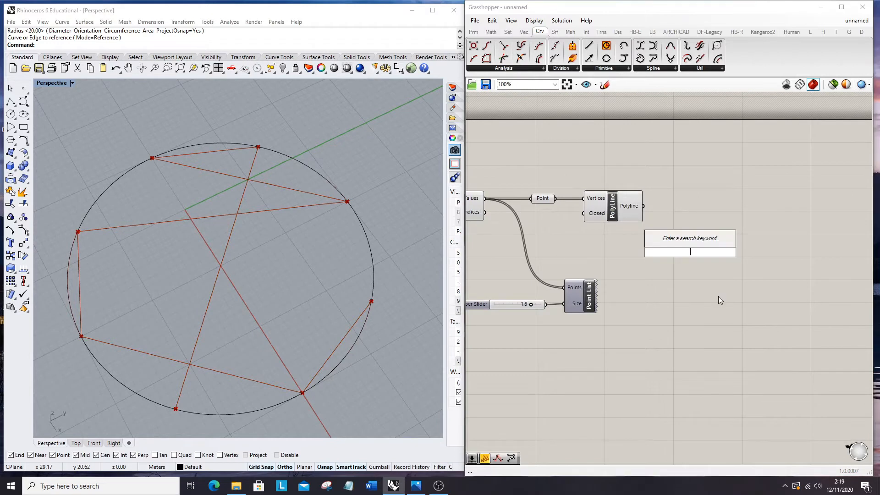
pyautogui.write('rotate')
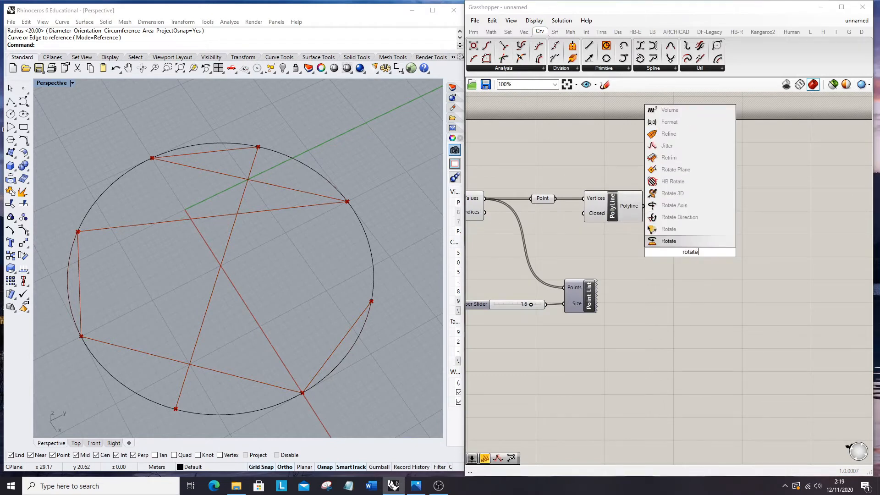
pyautogui.click(679, 242)
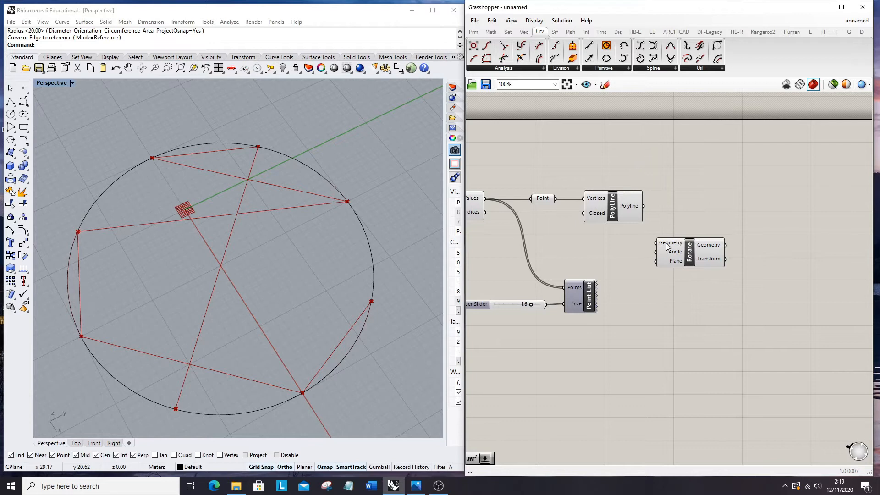
pyautogui.moveTo(642, 207); pyautogui.dragTo(654, 248)
pyautogui.scroll(-1, 655, 251)
pyautogui.click(670, 264)
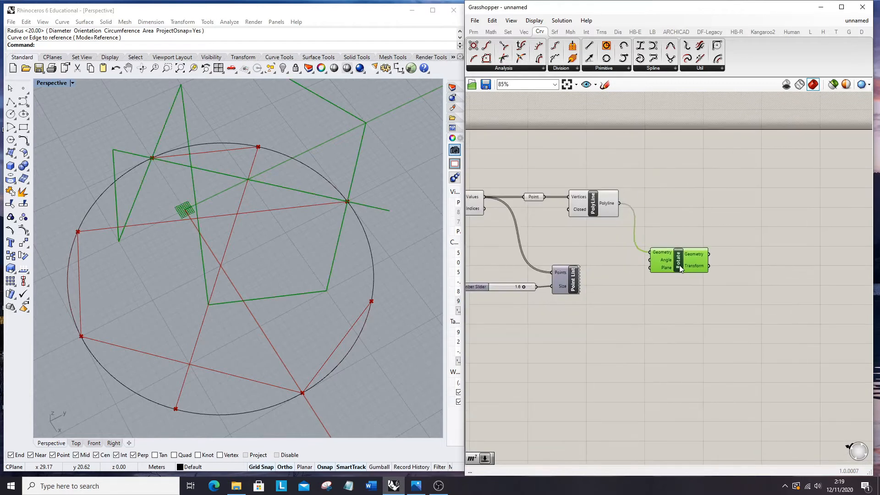
pyautogui.click(634, 263)
# Step: Add a Surface parameter below Divide Curve and connect the circle's Curve parameter to it
pyautogui.scroll(-7, 596, 230)
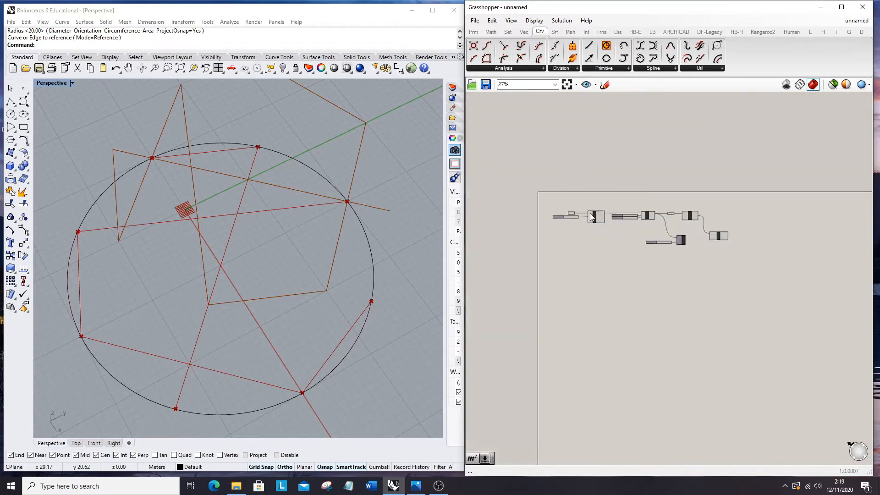
pyautogui.scroll(9, 578, 215)
pyautogui.doubleClick(582, 293)
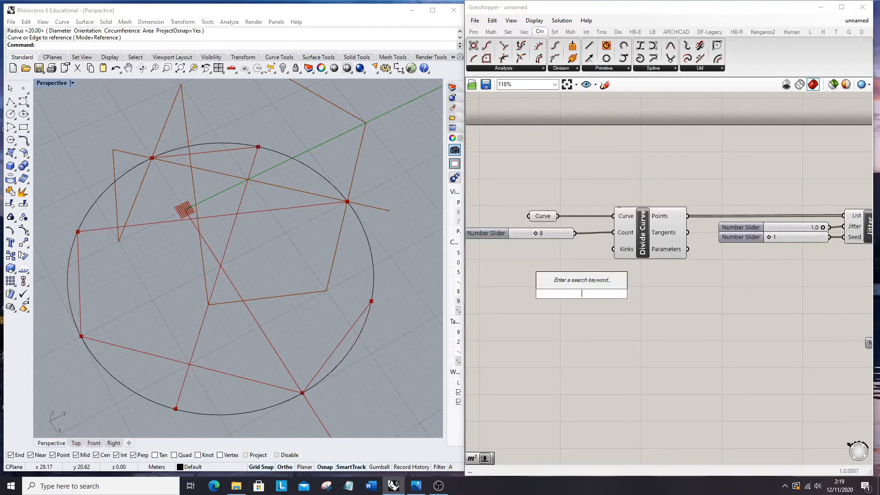
pyautogui.write('surface')
pyautogui.press('Return')
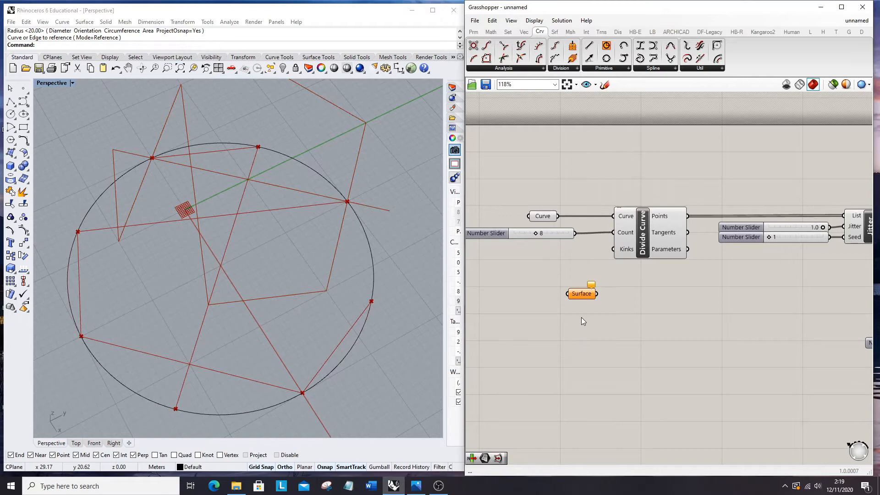
pyautogui.moveTo(557, 215); pyautogui.dragTo(648, 329)
# Step: Add an Area component next to the Surface parameter and connect the surface to its Geometry input
pyautogui.doubleClick(680, 369)
pyautogui.write('are')
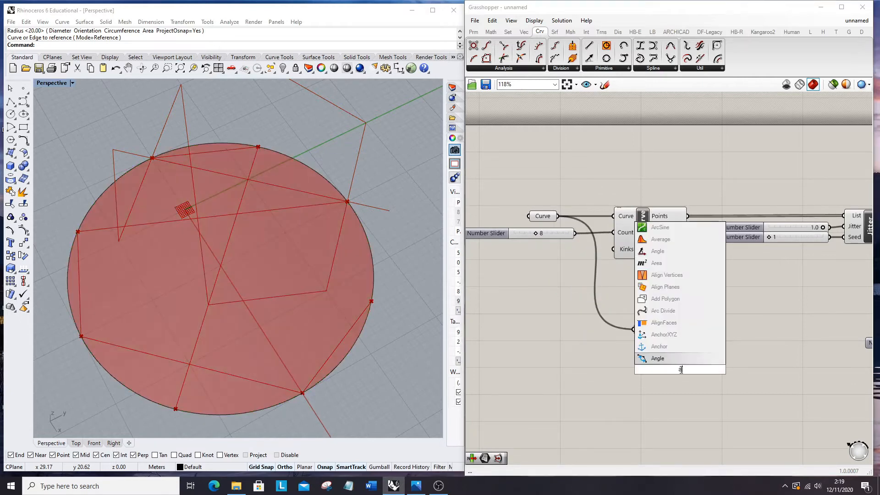
pyautogui.press('Return')
pyautogui.moveTo(667, 363); pyautogui.dragTo(722, 324)
pyautogui.moveTo(663, 329); pyautogui.dragTo(697, 329)
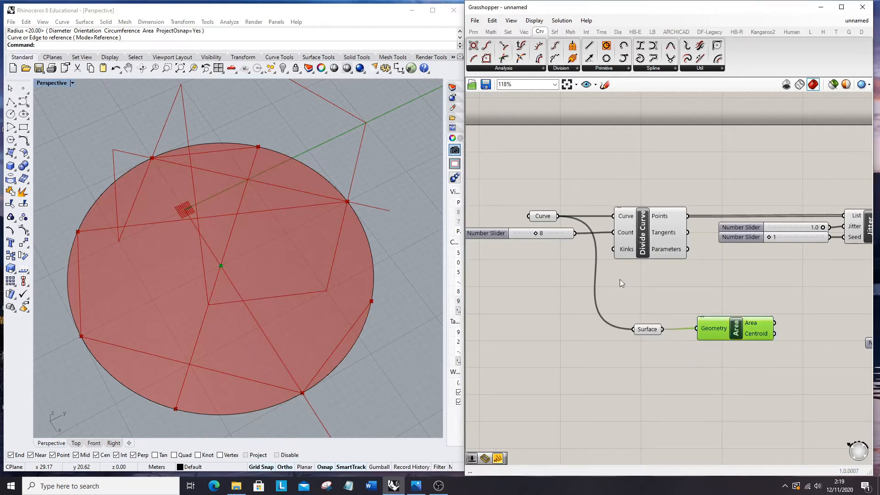
# Step: Connect Area's Centroid output to Rotate's Plane input, and move Point List and its slider clear of the wire
pyautogui.scroll(-3, 637, 294)
pyautogui.moveTo(836, 361); pyautogui.dragTo(685, 298, button='right')
pyautogui.scroll(-2, 622, 259)
pyautogui.moveTo(589, 273); pyautogui.dragTo(781, 228)
pyautogui.click(614, 273)
pyautogui.scroll(3, 615, 273)
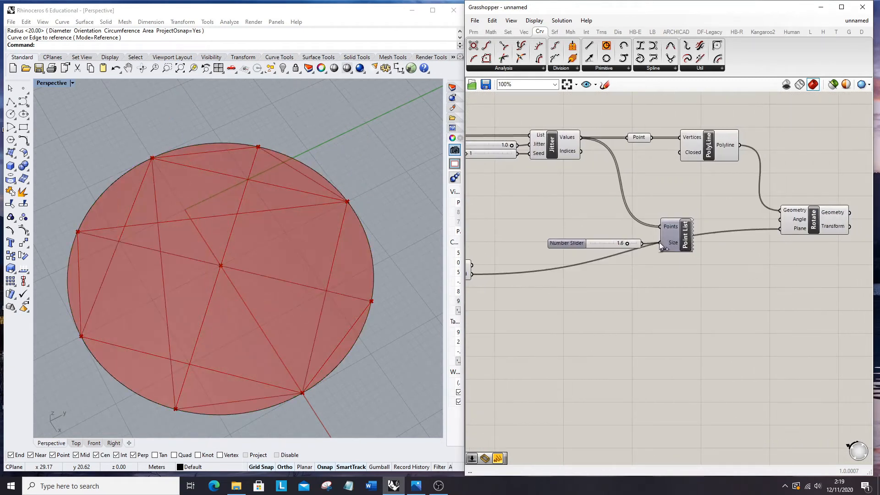
pyautogui.moveTo(684, 286); pyautogui.dragTo(626, 258)
pyautogui.moveTo(512, 202); pyautogui.dragTo(640, 211)
pyautogui.click(663, 224)
pyautogui.scroll(1, 789, 225)
# Step: Set Rotate's Angle input to degrees and feed it from a new panel containing 120, placed beside the component
pyautogui.rightClick(782, 219)
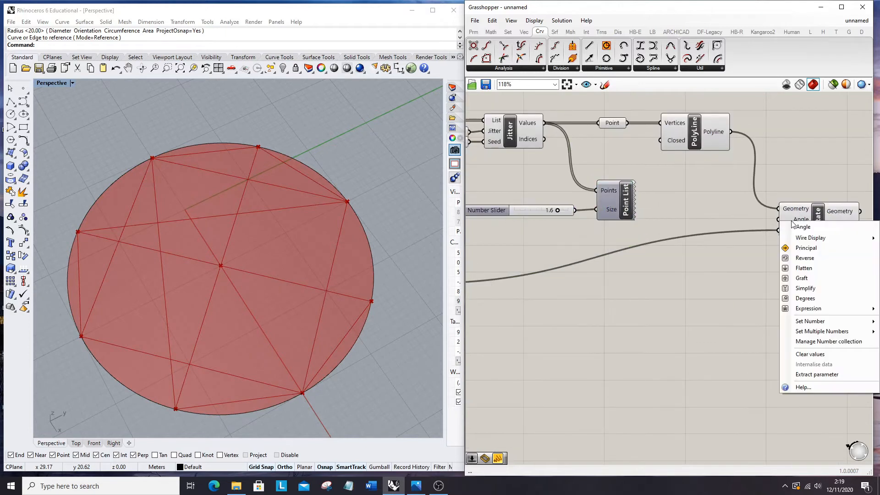
pyautogui.click(809, 302)
pyautogui.doubleClick(745, 279)
pyautogui.write('"')
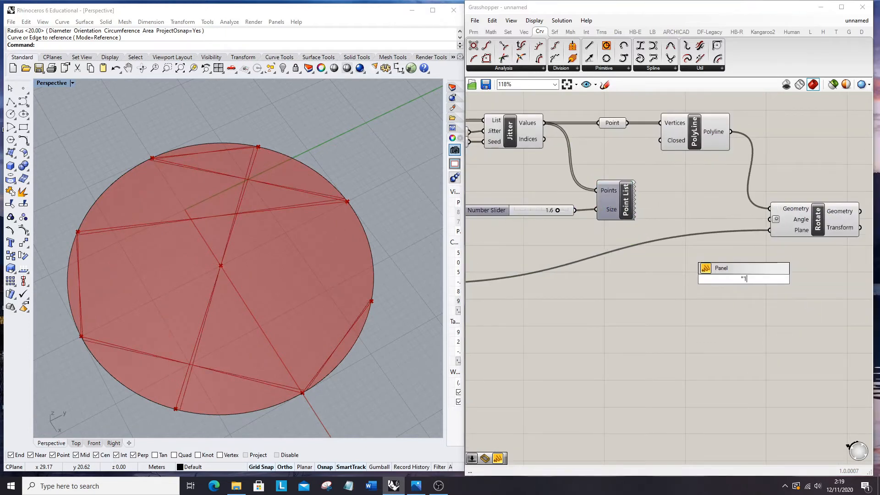
pyautogui.write('120')
pyautogui.press('Return')
pyautogui.moveTo(756, 279); pyautogui.dragTo(770, 219)
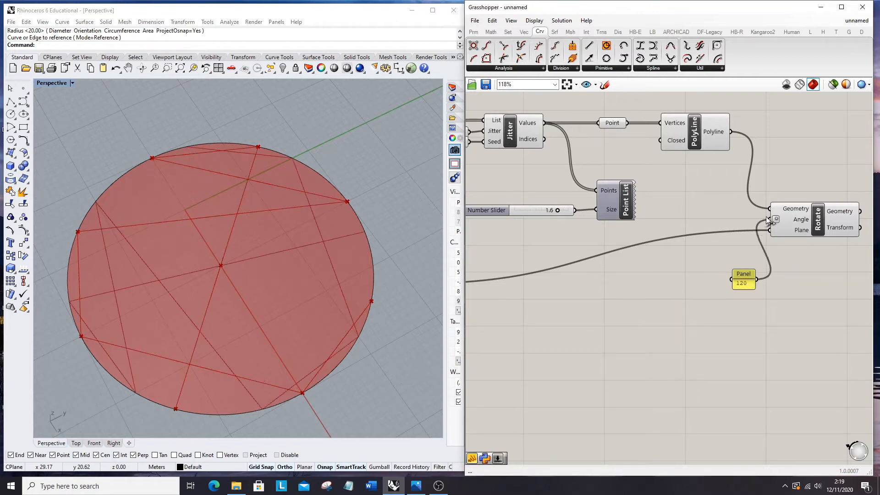
pyautogui.moveTo(744, 271); pyautogui.dragTo(736, 213)
# Step: Duplicate the Rotate component with its angle panel below the original and set the copied panel to 240
pyautogui.scroll(-3, 718, 200)
pyautogui.moveTo(703, 189); pyautogui.dragTo(774, 246)
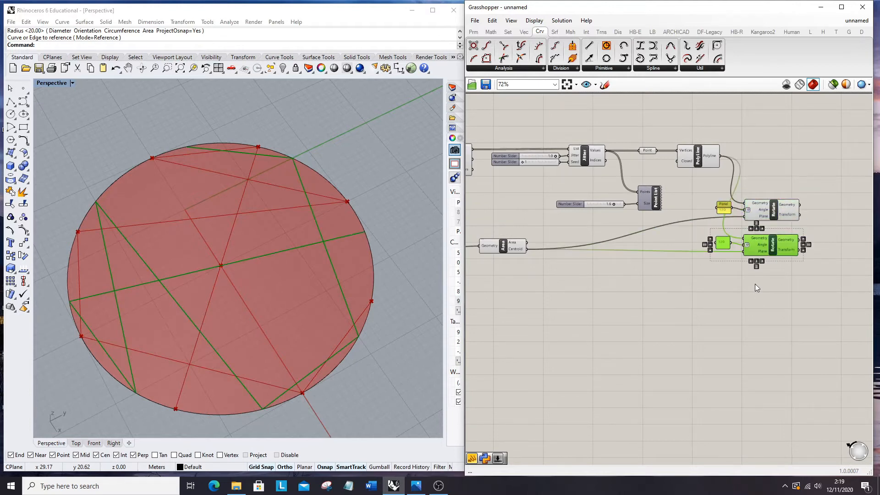
pyautogui.scroll(4, 745, 275)
pyautogui.click(734, 288)
pyautogui.scroll(2, 713, 245)
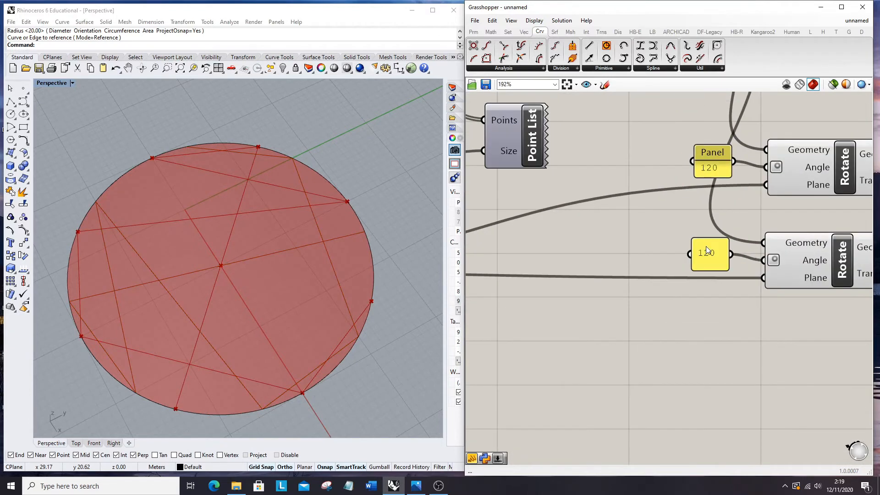
pyautogui.doubleClick(706, 246)
pyautogui.write('240')
pyautogui.click(729, 320)
# Step: Inspect the base polyline and its two rotated copies on the circle by selecting their components
pyautogui.scroll(-4, 390, 304)
pyautogui.moveTo(380, 312); pyautogui.dragTo(347, 301, button='right')
pyautogui.scroll(-4, 738, 266)
pyautogui.click(706, 266)
pyautogui.click(706, 263)
pyautogui.click(715, 306)
pyautogui.click(627, 173)
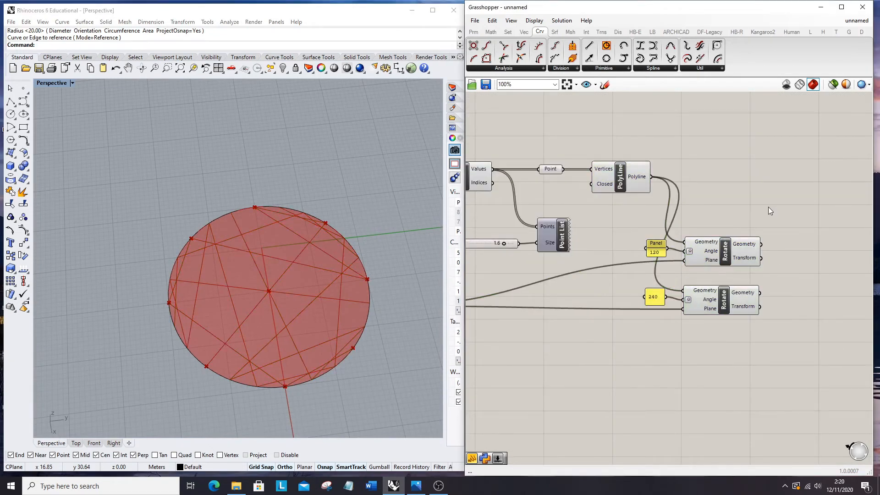
pyautogui.click(779, 211)
# Step: Turn off the preview of every component upstream of PolyLine, including Divide Curve, Jitter, Point List and Area
pyautogui.scroll(-5, 794, 215)
pyautogui.moveTo(520, 164); pyautogui.dragTo(724, 283)
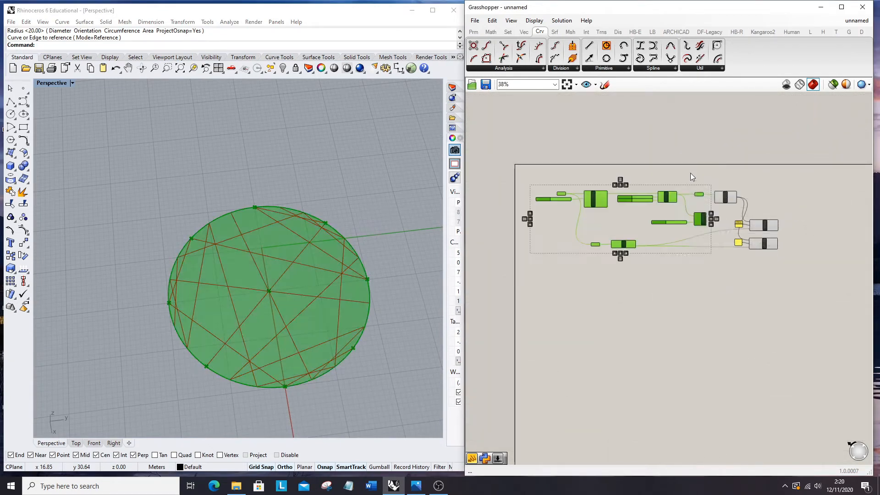
pyautogui.rightClick(692, 175)
pyautogui.click(736, 189)
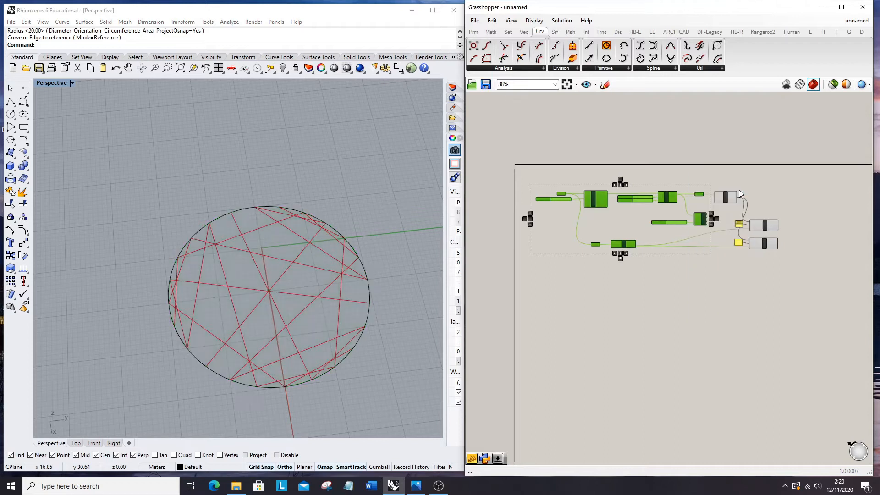
# Step: Compare the base polyline with its rotated copy by selecting PolyLine and Rotate in turn
pyautogui.moveTo(394, 301); pyautogui.dragTo(326, 297, button='right')
pyautogui.scroll(6, 793, 198)
pyautogui.click(681, 205)
pyautogui.click(592, 203)
pyautogui.click(690, 181)
pyautogui.click(693, 281)
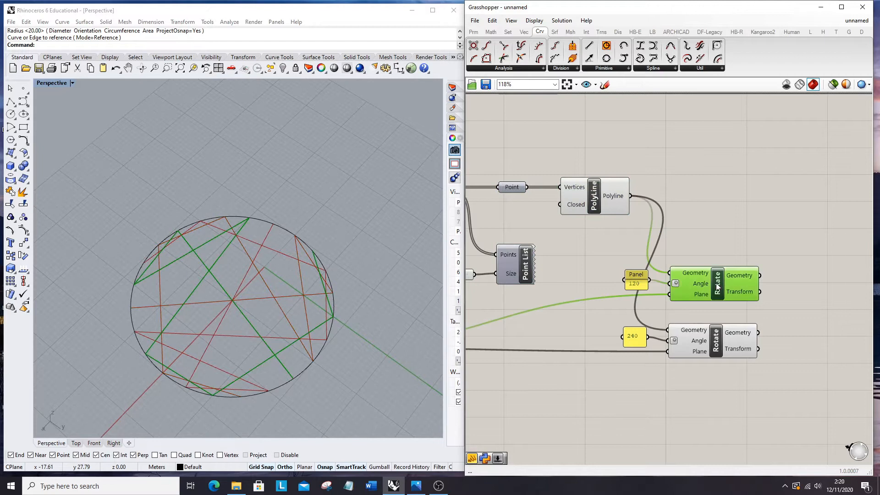
# Step: Move the 120 and 240 angle panels slightly farther from their Rotate components
pyautogui.moveTo(634, 276); pyautogui.dragTo(618, 277)
pyautogui.moveTo(634, 333); pyautogui.dragTo(617, 334)
pyautogui.click(582, 217)
pyautogui.moveTo(784, 231); pyautogui.dragTo(695, 241, button='right')
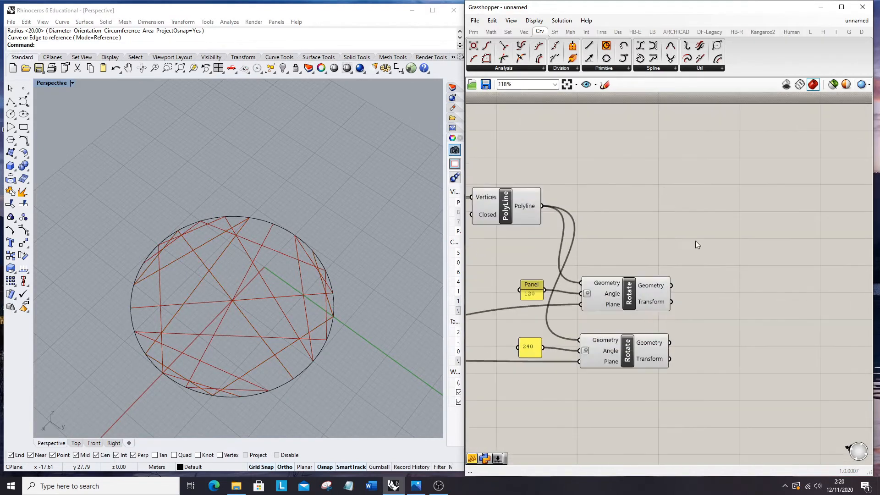
# Step: Add a Boundary Surfaces component and connect its Edges input to the Polyline output and both Rotate Geometry outputs
pyautogui.click(555, 32)
pyautogui.click(578, 71)
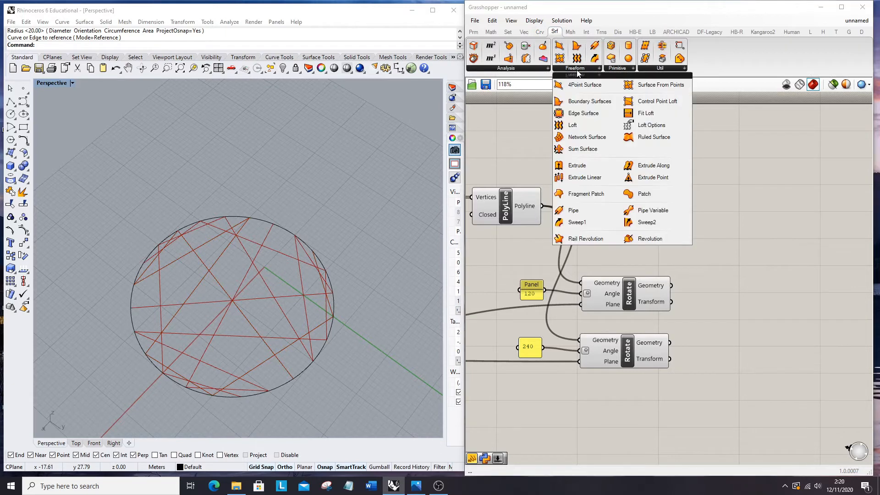
pyautogui.click(580, 101)
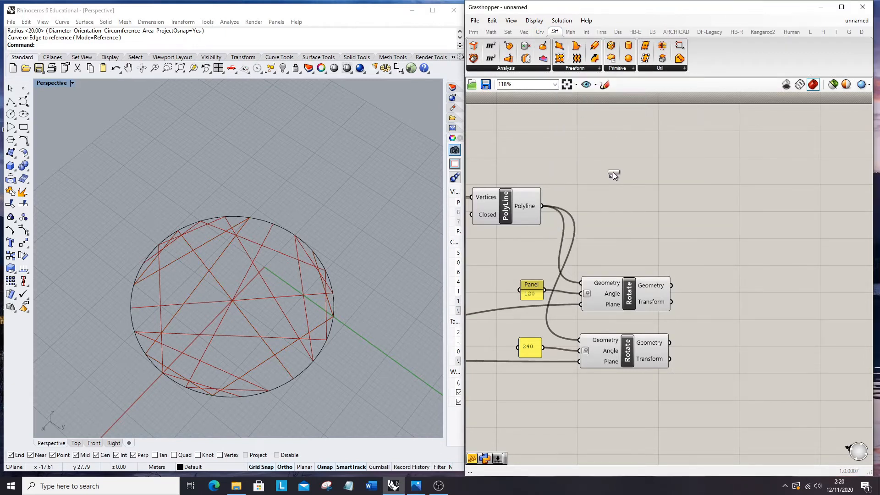
pyautogui.click(748, 255)
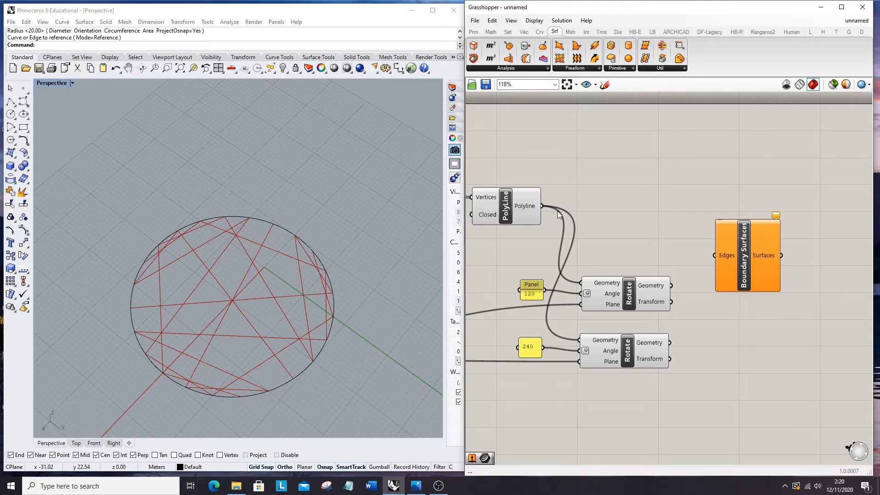
pyautogui.moveTo(542, 207); pyautogui.dragTo(719, 261)
pyautogui.keyDown('shift'); pyautogui.moveTo(670, 343); pyautogui.dragTo(715, 256); pyautogui.keyUp('shift')
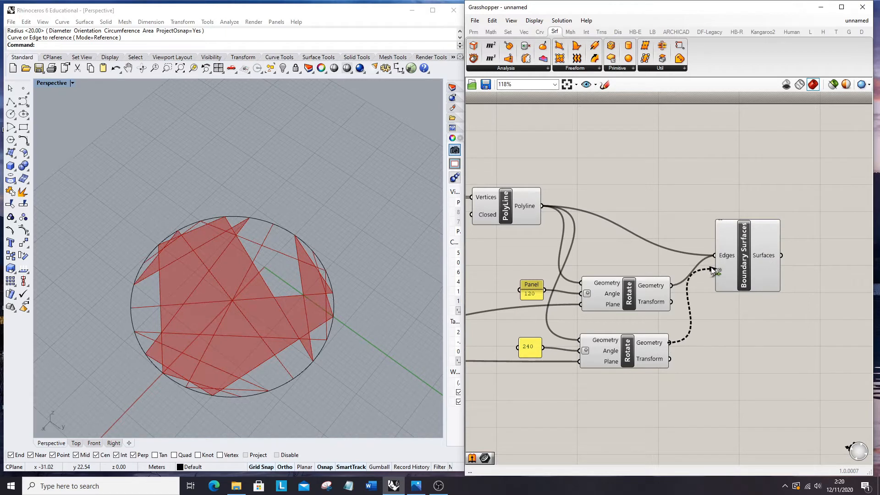
pyautogui.moveTo(401, 304); pyautogui.dragTo(215, 289, button='right')
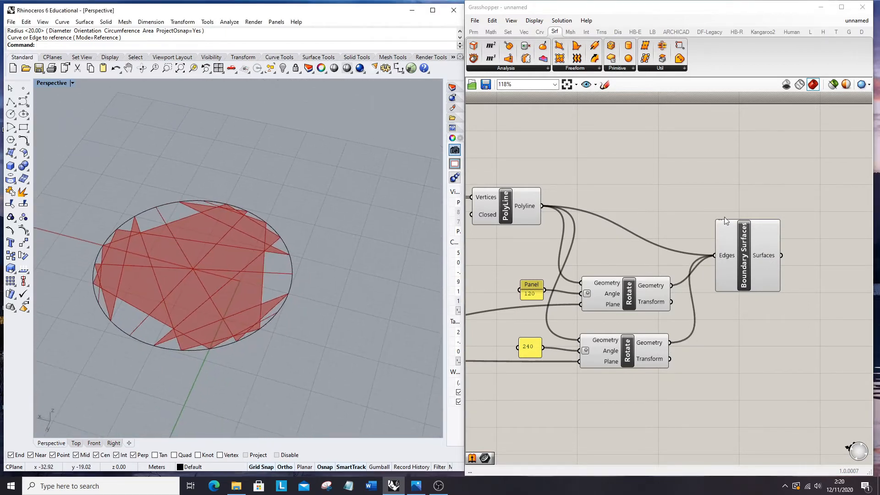
# Step: Delete the original circle from the Rhino viewport
pyautogui.scroll(-7, 752, 217)
pyautogui.scroll(2, 338, 246)
pyautogui.click(282, 271)
pyautogui.press('Delete')
pyautogui.moveTo(282, 270); pyautogui.dragTo(288, 232, button='right')
pyautogui.scroll(4, 681, 210)
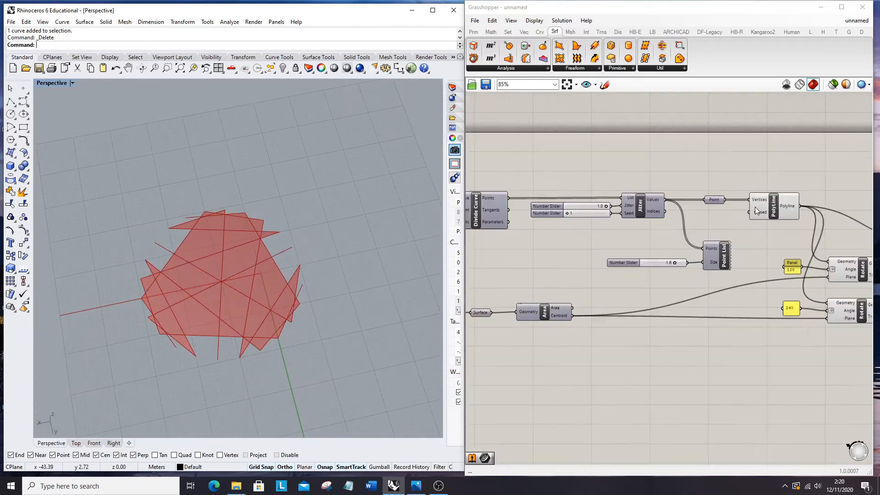
# Step: Try different values on the Jitter seed slider and set the jitter amount to 0.8
pyautogui.scroll(3, 301, 270)
pyautogui.moveTo(357, 266); pyautogui.dragTo(269, 271, button='right')
pyautogui.scroll(5, 614, 214)
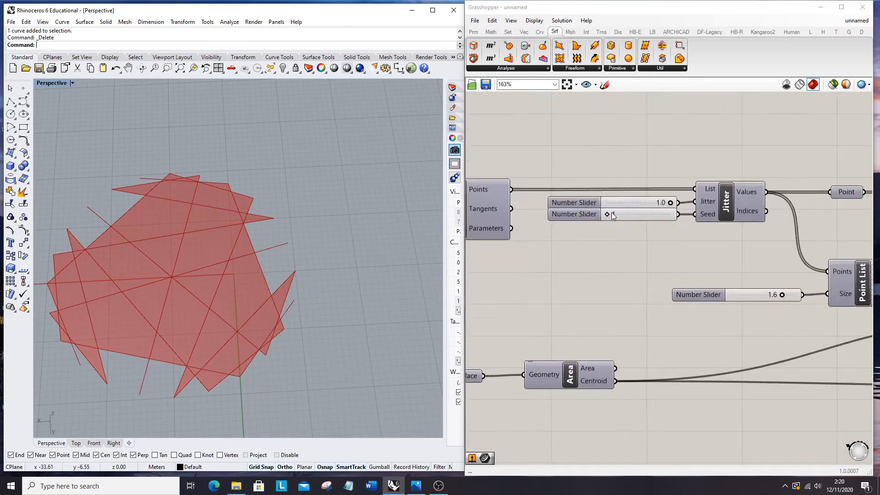
pyautogui.moveTo(606, 213)
pyautogui.mouseDown()
pyautogui.moveTo(675, 226)
pyautogui.moveTo(673, 202)
pyautogui.moveTo(625, 208)
pyautogui.moveTo(665, 214)
pyautogui.moveTo(602, 226)
pyautogui.mouseUp()
pyautogui.scroll(-4, 546, 299)
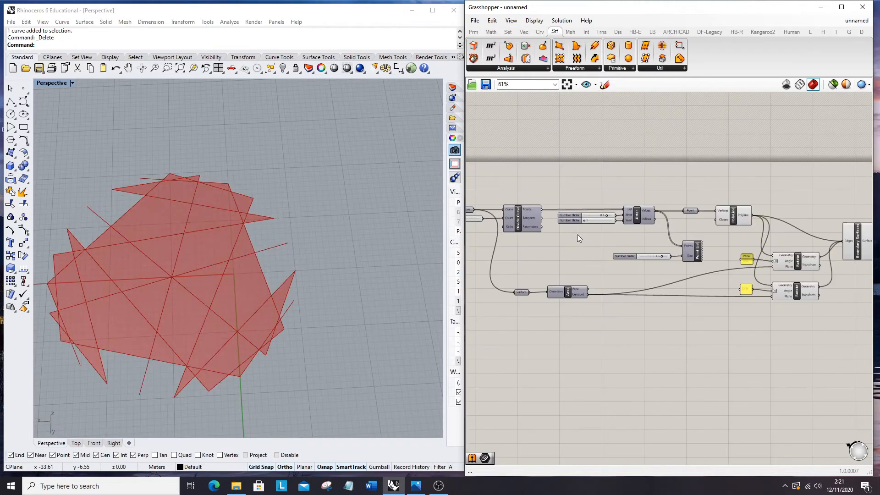
# Step: Set the Divide Curve count slider to 9
pyautogui.scroll(6, 570, 241)
pyautogui.moveTo(538, 206); pyautogui.dragTo(542, 207)
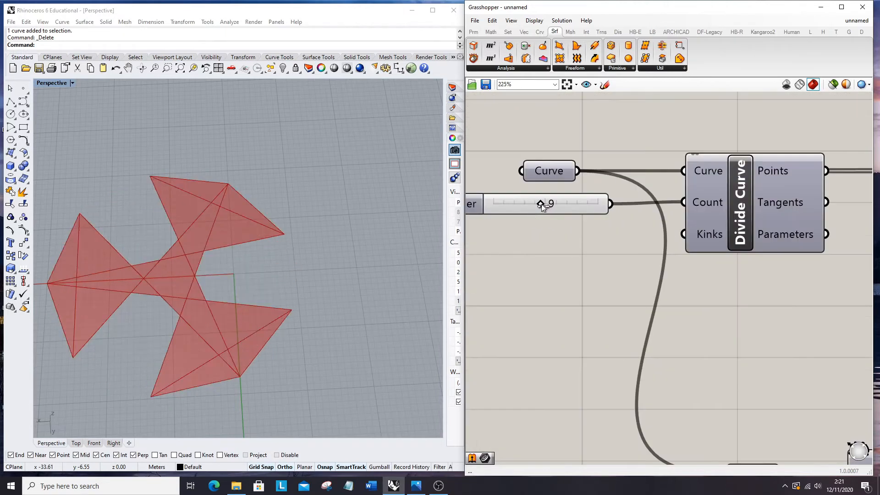
pyautogui.scroll(-5, 636, 188)
# Step: Raise the Jitter seed and lower the jitter amount with their sliders to reshape the rotated pattern
pyautogui.scroll(5, 778, 194)
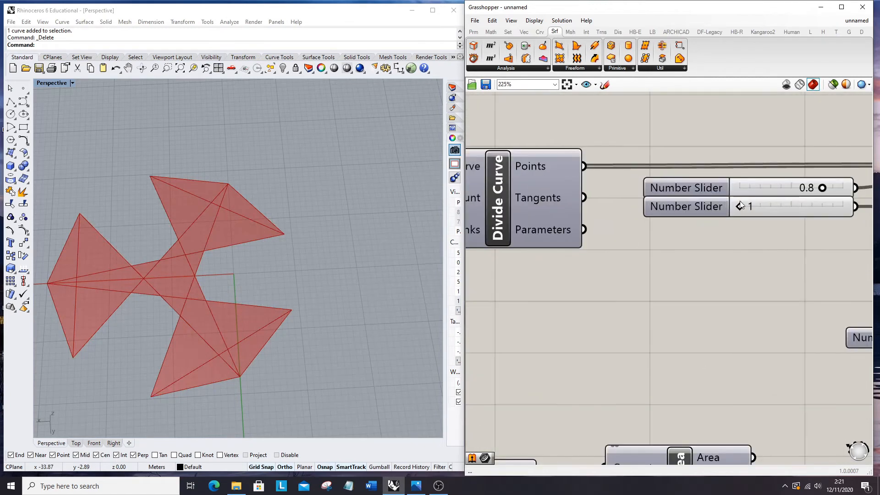
pyautogui.scroll(-2, 403, 234)
pyautogui.scroll(2, 213, 283)
pyautogui.moveTo(740, 207); pyautogui.dragTo(837, 222)
pyautogui.moveTo(821, 188); pyautogui.dragTo(775, 213)
pyautogui.moveTo(288, 282); pyautogui.dragTo(291, 281, button='right')
# Step: Examine the combined surface in the viewport by selecting Boundary Surfaces and reading its Surfaces output
pyautogui.scroll(-8, 678, 197)
pyautogui.scroll(7, 778, 205)
pyautogui.click(675, 227)
pyautogui.scroll(-2, 675, 228)
pyautogui.moveTo(676, 228); pyautogui.dragTo(644, 219, button='right')
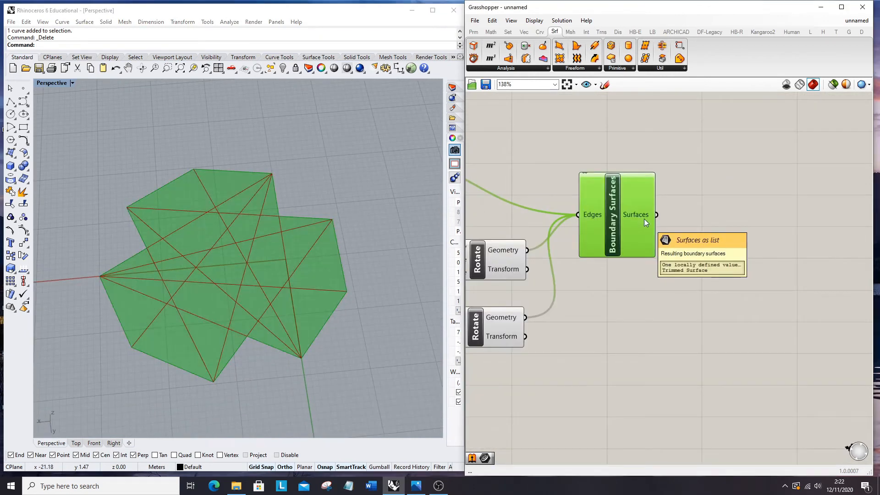
pyautogui.doubleClick(690, 230)
pyautogui.click(690, 301)
# Step: Move the Boundary Surfaces component up to make room below it on the canvas
pyautogui.scroll(-3, 752, 182)
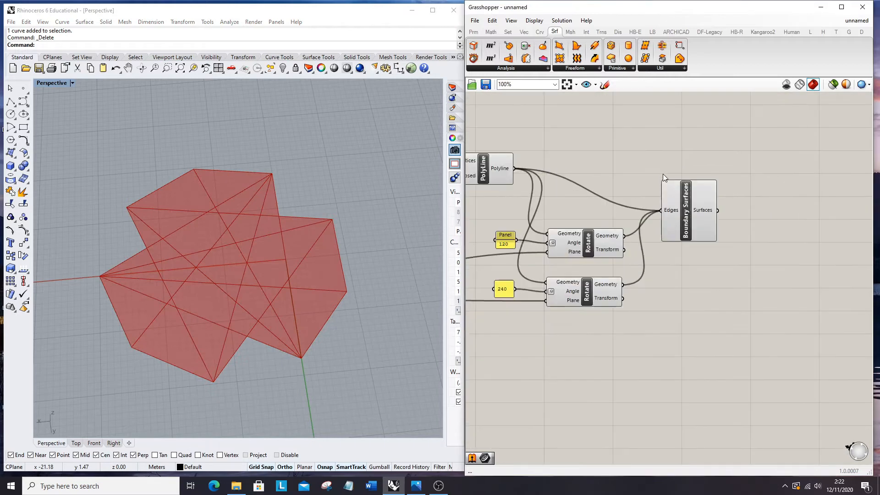
pyautogui.click(706, 222)
pyautogui.moveTo(706, 222); pyautogui.dragTo(704, 166)
pyautogui.click(739, 224)
# Step: Add an Explode component below Boundary Surfaces and connect its Curve input to the Polyline output and both Rotate Geometry outputs
pyautogui.scroll(-3, 638, 185)
pyautogui.scroll(3, 705, 189)
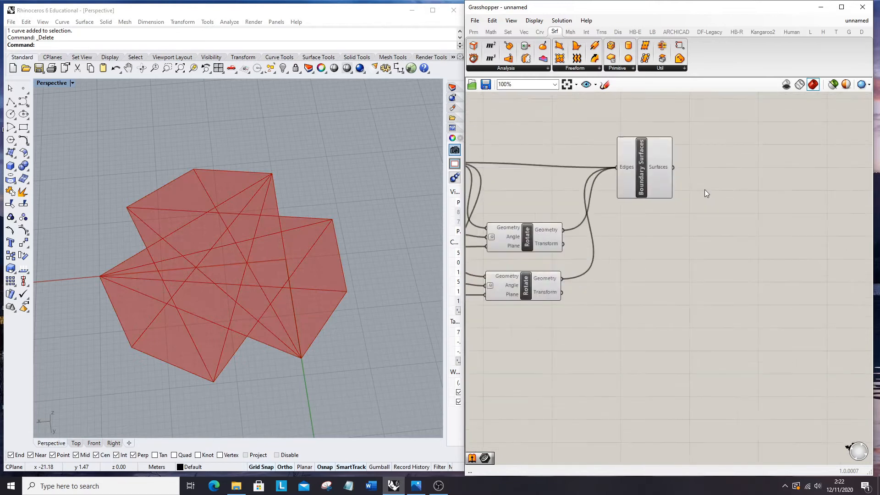
pyautogui.scroll(-3, 705, 230)
pyautogui.scroll(3, 613, 227)
pyautogui.doubleClick(693, 275)
pyautogui.write('explode')
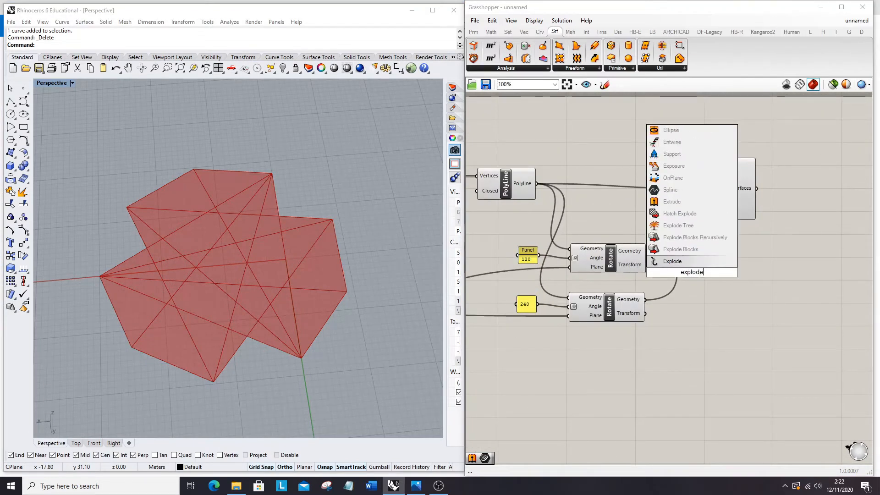
pyautogui.press('Return')
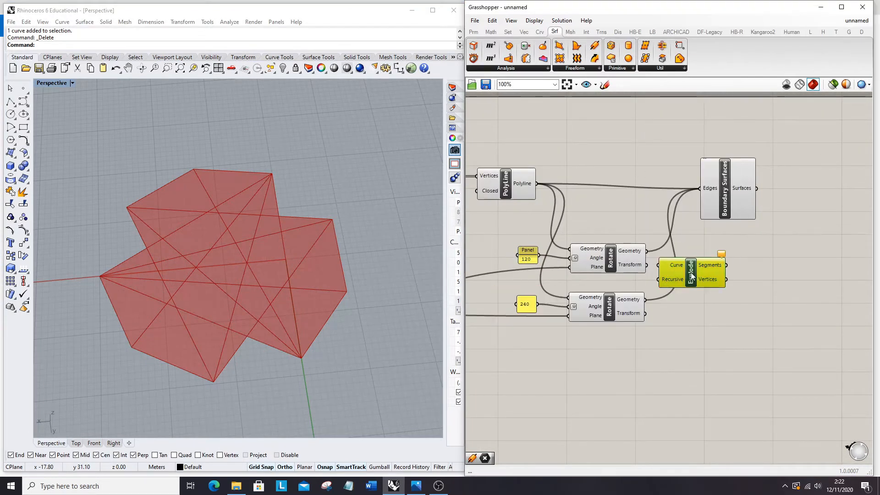
pyautogui.moveTo(537, 185); pyautogui.dragTo(695, 261)
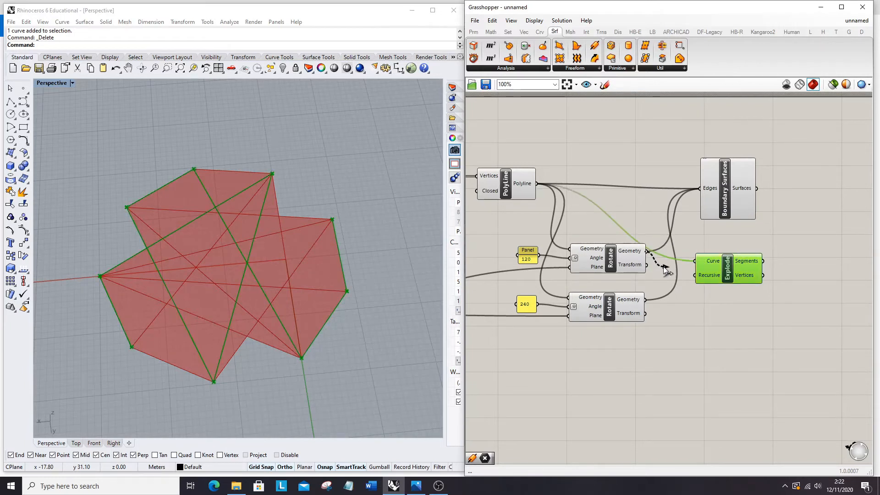
pyautogui.keyDown('shift'); pyautogui.moveTo(645, 299); pyautogui.dragTo(726, 246); pyautogui.keyUp('shift')
pyautogui.click(706, 266)
# Step: Add a Surface Split component and feed its Surface input from Boundary Surfaces and its Curves input from Explode's Segments
pyautogui.scroll(2, 706, 266)
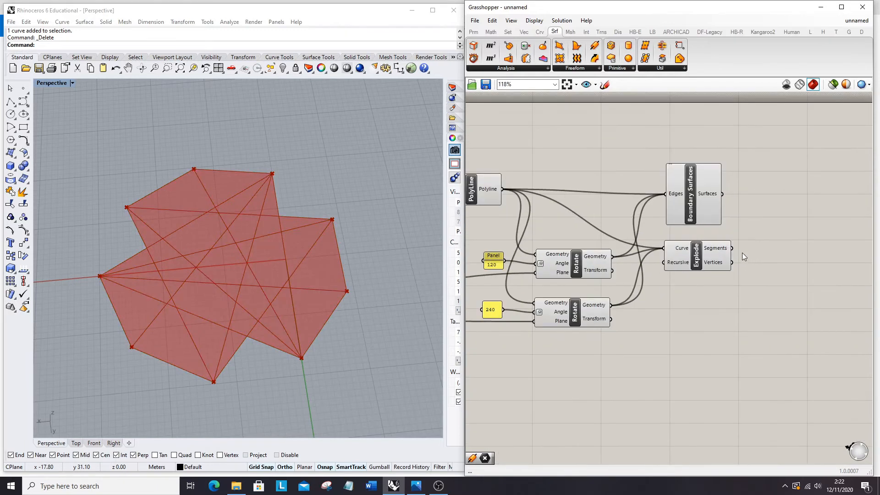
pyautogui.scroll(-2, 706, 250)
pyautogui.moveTo(705, 250); pyautogui.dragTo(635, 276, button='right')
pyautogui.scroll(2, 700, 250)
pyautogui.doubleClick(704, 248)
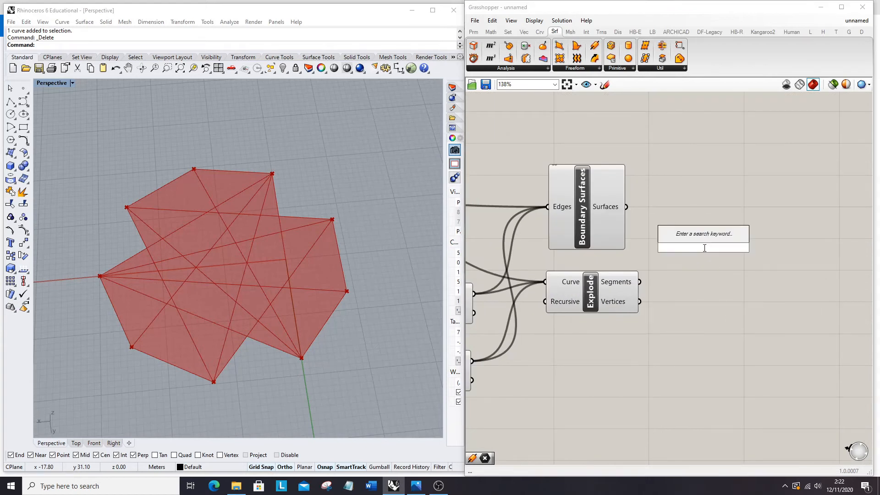
pyautogui.write('surface')
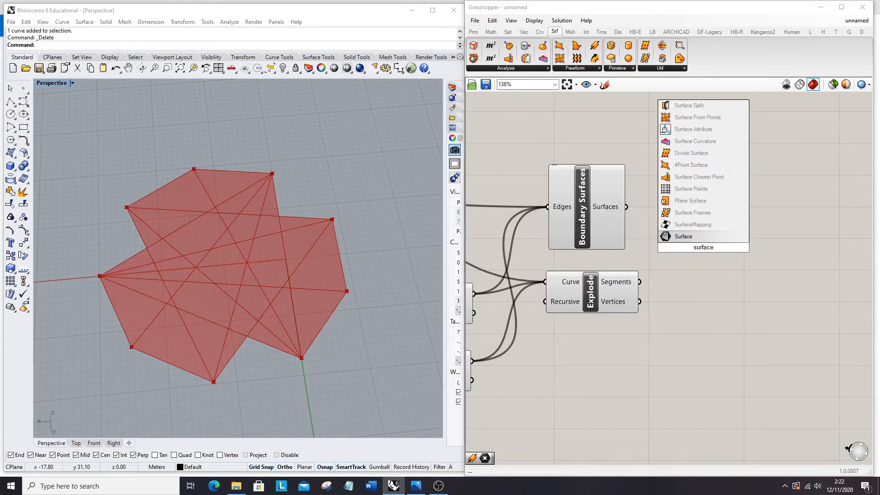
pyautogui.write(' split')
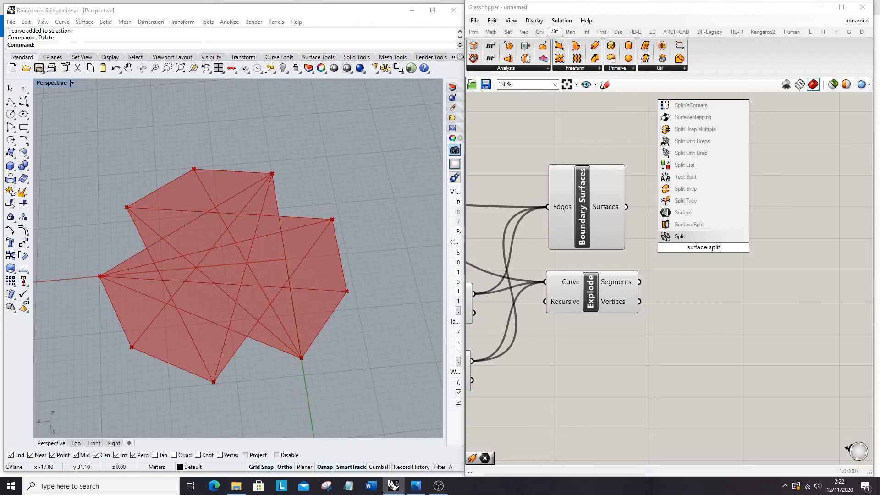
pyautogui.click(681, 225)
pyautogui.moveTo(651, 227); pyautogui.dragTo(658, 233)
pyautogui.moveTo(690, 254); pyautogui.dragTo(705, 249)
pyautogui.moveTo(662, 273); pyautogui.dragTo(674, 256)
# Step: Turn off the preview of the components feeding Surface Split, including Boundary Surfaces, Explode and both Rotates
pyautogui.scroll(-6, 688, 308)
pyautogui.moveTo(685, 320); pyautogui.dragTo(585, 231)
pyautogui.rightClick(601, 178)
pyautogui.click(625, 193)
# Step: Examine the split fragments in the viewport by selecting Surface Split
pyautogui.scroll(4, 693, 247)
pyautogui.click(740, 281)
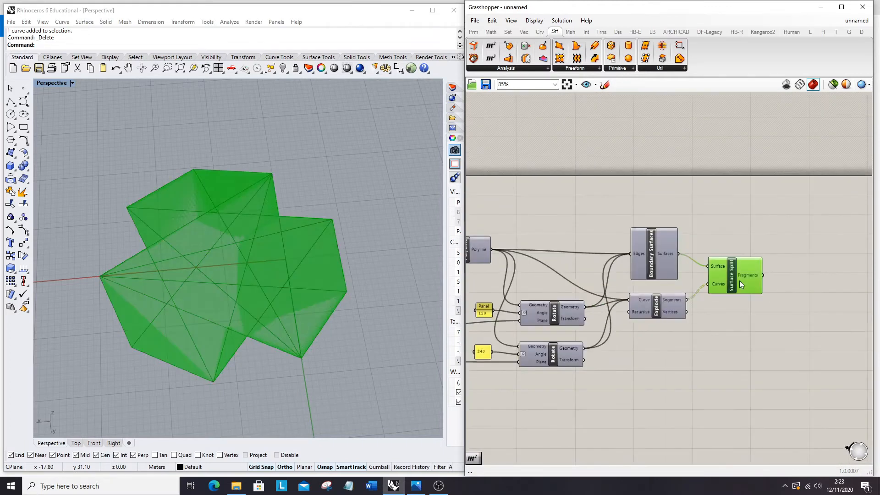
pyautogui.scroll(4, 756, 276)
pyautogui.scroll(-4, 741, 273)
pyautogui.scroll(4, 839, 285)
pyautogui.click(660, 255)
pyautogui.scroll(-4, 658, 254)
pyautogui.scroll(2, 645, 283)
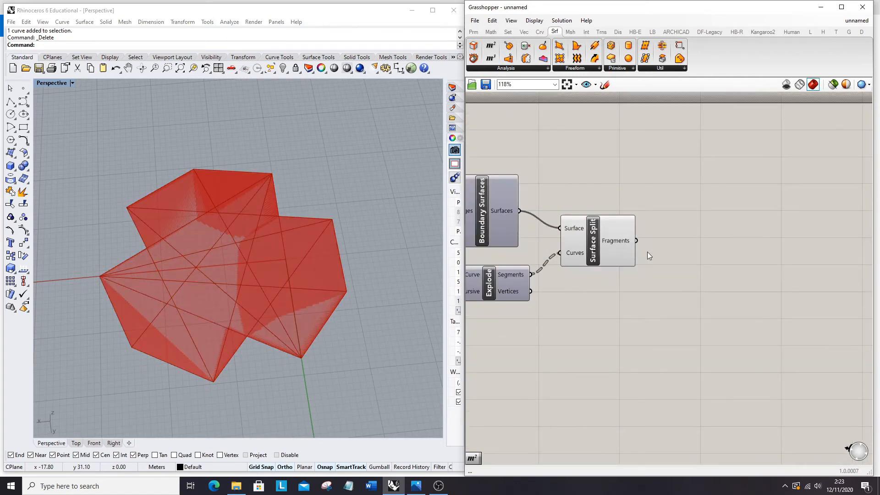
# Step: Flatten Surface Split's Fragments output and connect it to the List input of a new List Item component
pyautogui.rightClick(615, 243)
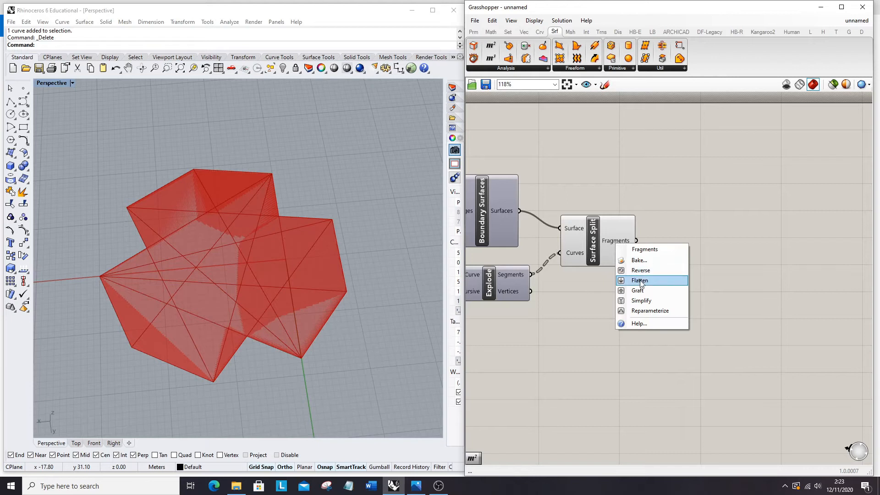
pyautogui.click(642, 281)
pyautogui.doubleClick(688, 340)
pyautogui.write('list item')
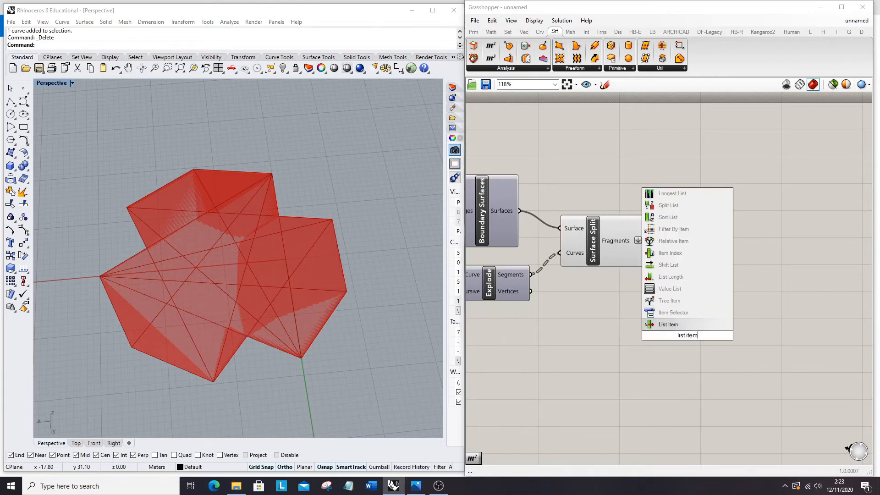
pyautogui.press('Return')
pyautogui.moveTo(653, 282); pyautogui.dragTo(719, 279)
# Step: Create a number slider from 0 to 20, connect it to List Item's Index and place it below Surface Split
pyautogui.click(662, 347)
pyautogui.doubleClick(662, 348)
pyautogui.write('0<')
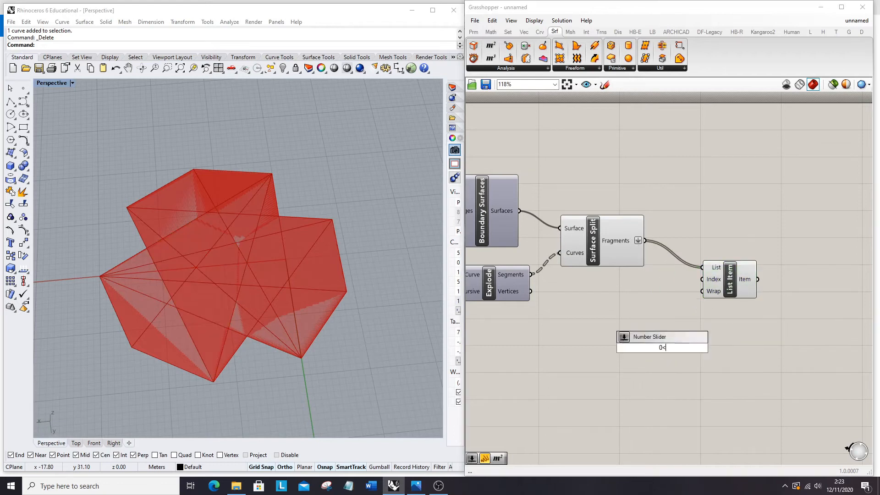
pyautogui.write('20')
pyautogui.press('Return')
pyautogui.moveTo(718, 347); pyautogui.dragTo(699, 282)
pyautogui.moveTo(639, 350); pyautogui.dragTo(592, 283)
pyautogui.scroll(3, 623, 283)
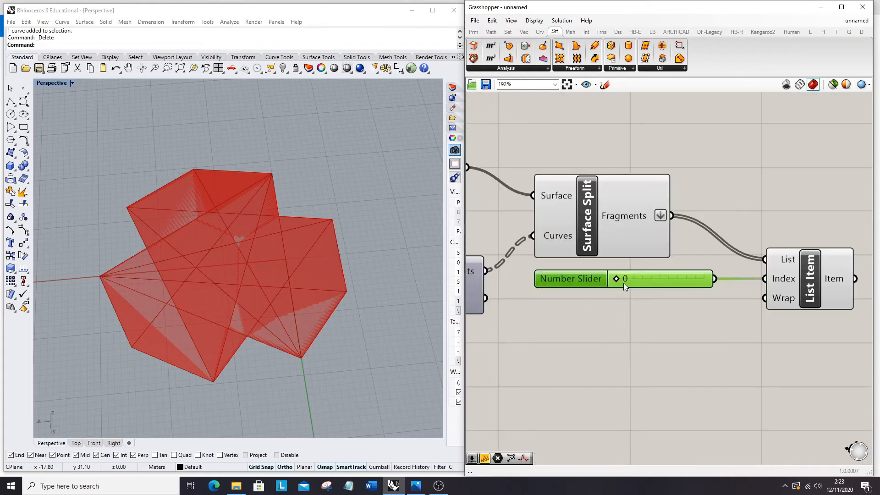
pyautogui.scroll(-3, 618, 279)
# Step: Scan individual fragments with the List Item index slider while Surface Split's preview is hidden, returning the slider to 0
pyautogui.click(636, 245)
pyautogui.rightClick(635, 181)
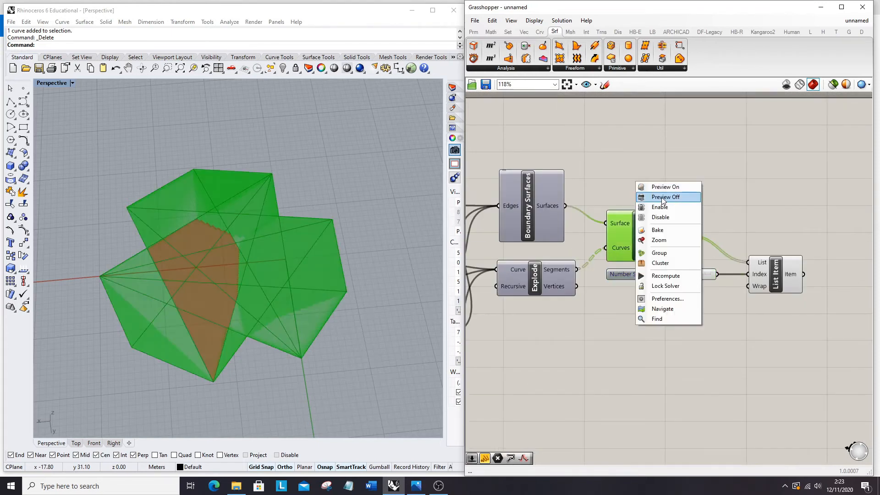
pyautogui.click(664, 197)
pyautogui.moveTo(656, 274); pyautogui.dragTo(704, 277)
pyautogui.rightClick(647, 169)
pyautogui.click(664, 174)
pyautogui.click(698, 263)
pyautogui.moveTo(706, 276); pyautogui.dragTo(657, 281)
pyautogui.click(779, 272)
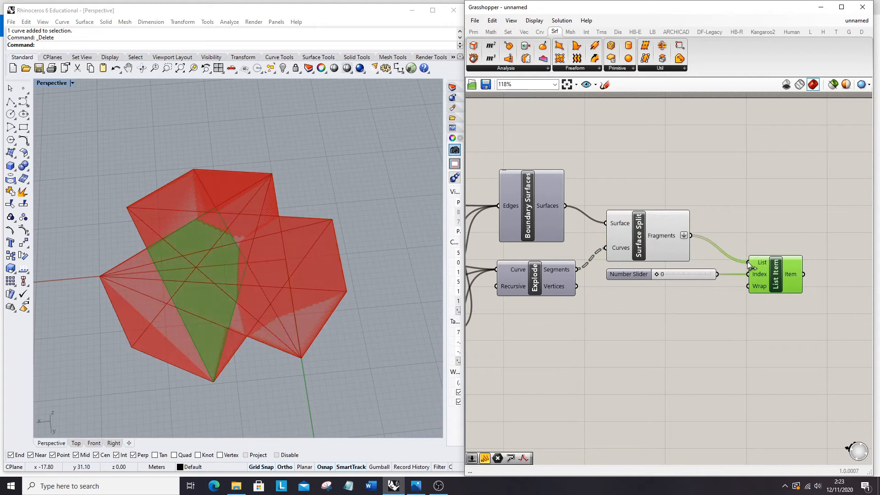
# Step: Turn off Surface Split's preview so only the List Item fragment is displayed
pyautogui.scroll(-5, 751, 264)
pyautogui.scroll(4, 712, 255)
pyautogui.click(716, 225)
pyautogui.middleClick(721, 170)
pyautogui.click(743, 185)
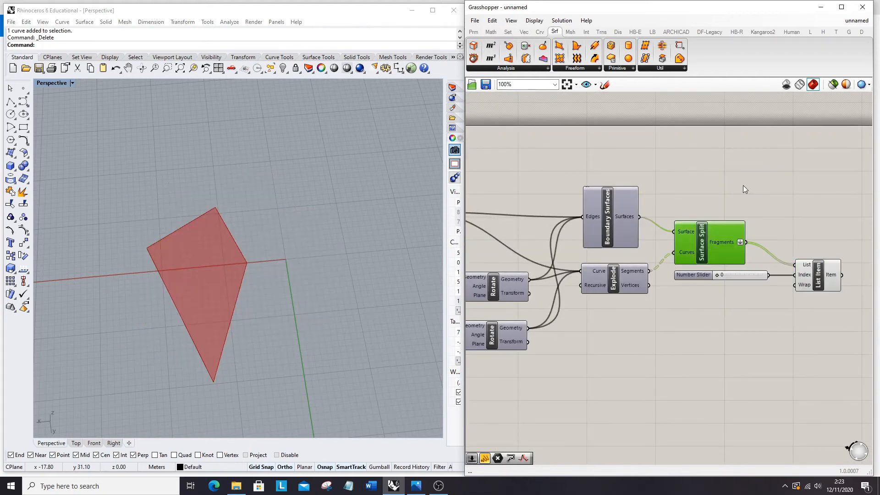
# Step: Try showing the Boundary Surfaces preview together with the List Item fragment
pyautogui.scroll(-3, 744, 185)
pyautogui.scroll(3, 647, 203)
pyautogui.click(659, 188)
pyautogui.rightClick(643, 152)
pyautogui.click(659, 158)
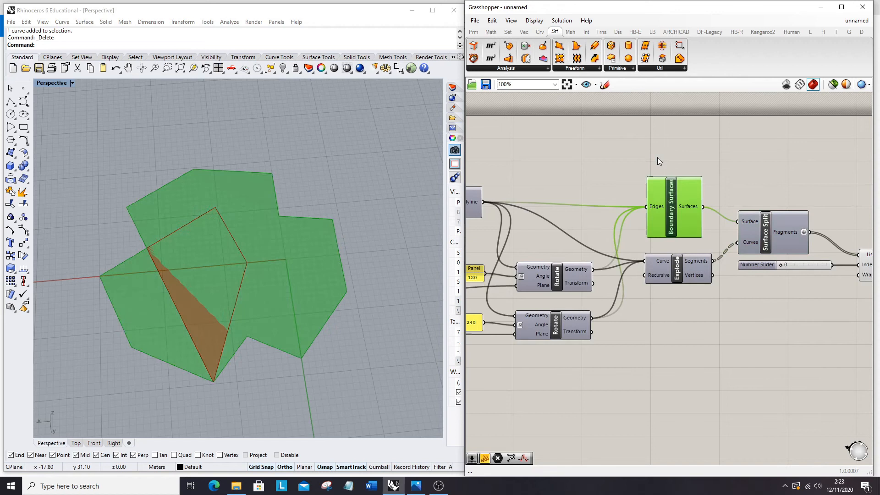
pyautogui.rightClick(665, 143)
pyautogui.click(680, 158)
# Step: Turn on Explode's preview to display the segments and vertices around the chosen fragment
pyautogui.click(682, 278)
pyautogui.rightClick(648, 319)
pyautogui.click(673, 324)
pyautogui.scroll(3, 711, 254)
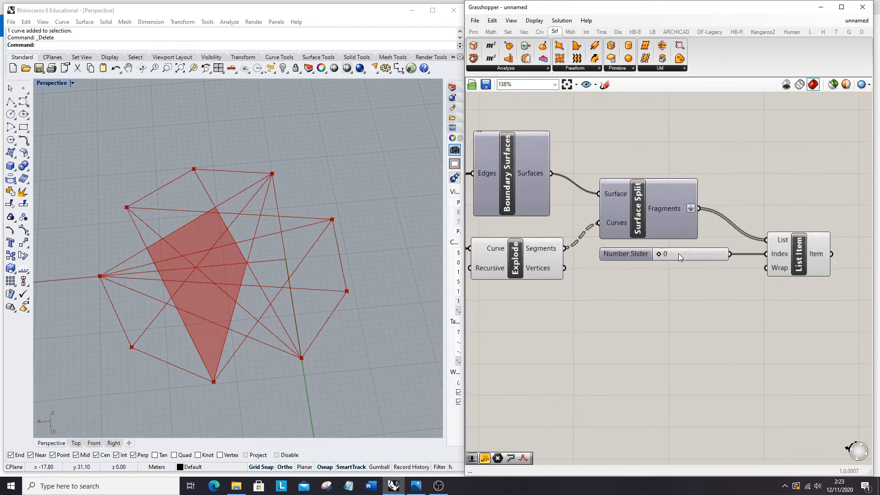
# Step: Browse the fragments by moving List Item's index slider up to 15 and back to 8
pyautogui.moveTo(657, 254); pyautogui.dragTo(711, 294)
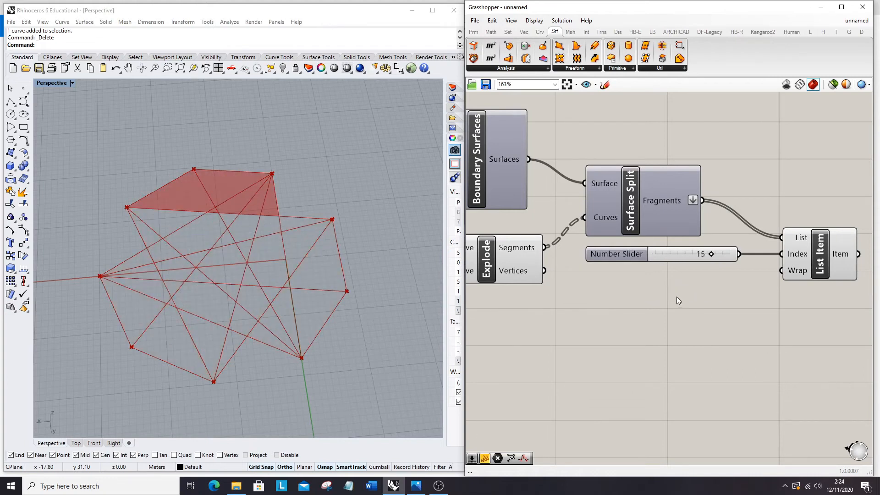
pyautogui.scroll(-1, 677, 301)
pyautogui.moveTo(724, 263); pyautogui.dragTo(702, 263)
# Step: Flatten Explode's Segments output and check the resulting fragments by raising List Item's index to 20
pyautogui.rightClick(551, 257)
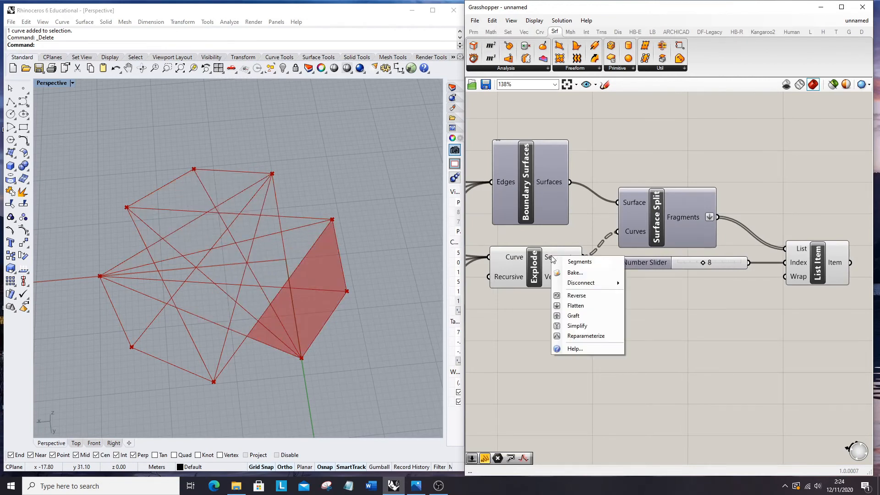
pyautogui.click(560, 305)
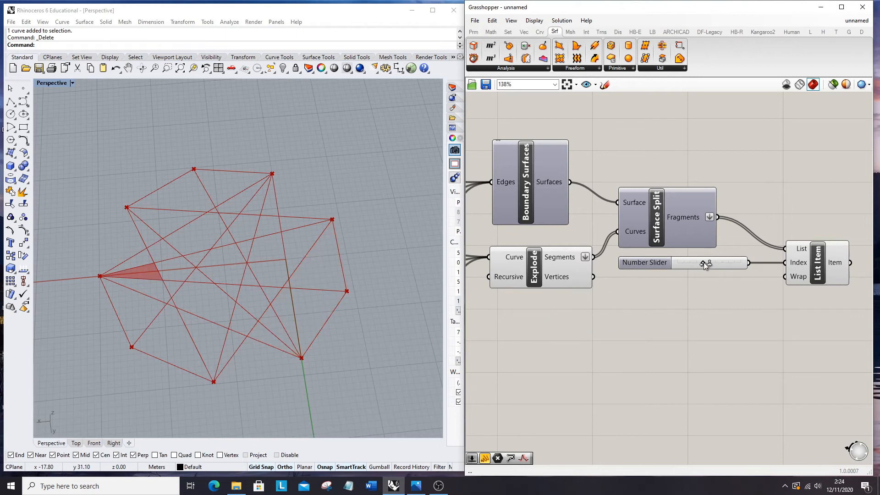
pyautogui.moveTo(705, 263); pyautogui.dragTo(741, 261)
pyautogui.moveTo(684, 218)
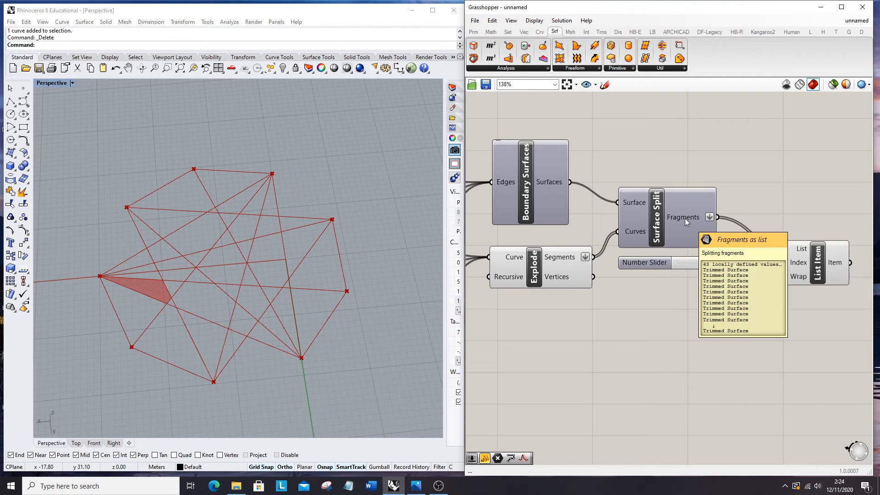
# Step: Set the maximum of List Item's index slider to 43 and move the slider to 43
pyautogui.doubleClick(705, 263)
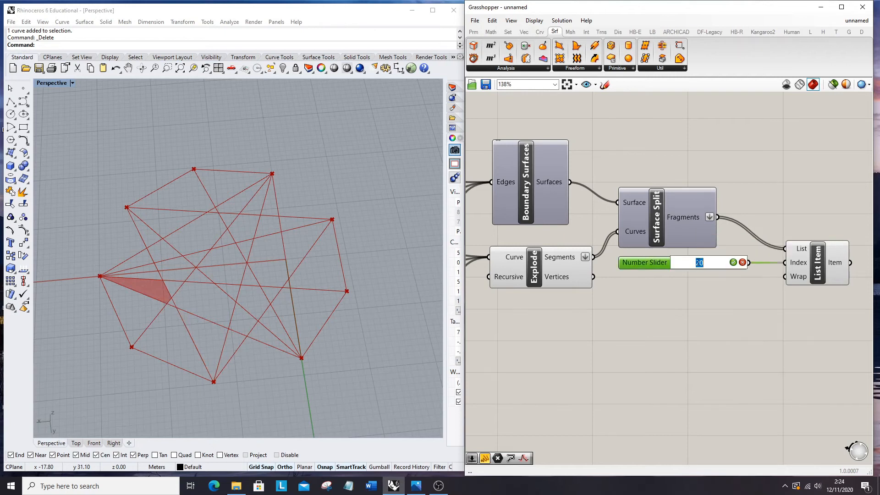
pyautogui.doubleClick(656, 265)
pyautogui.doubleClick(686, 287)
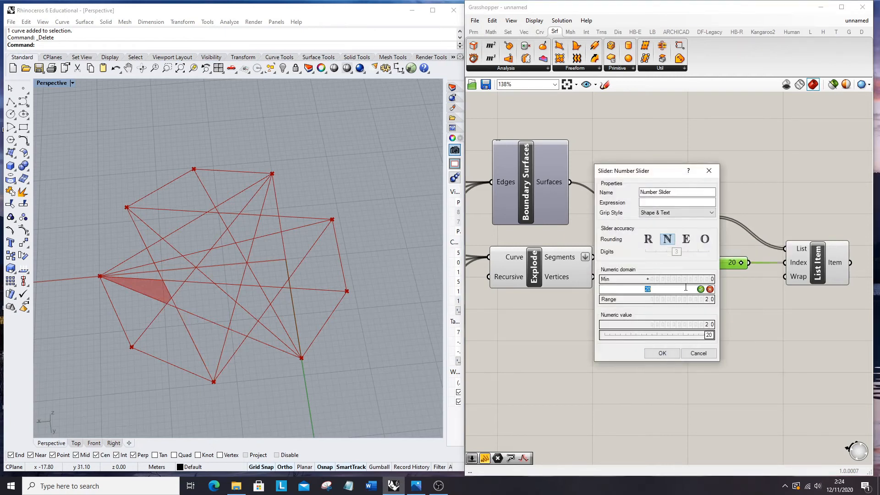
pyautogui.click(670, 355)
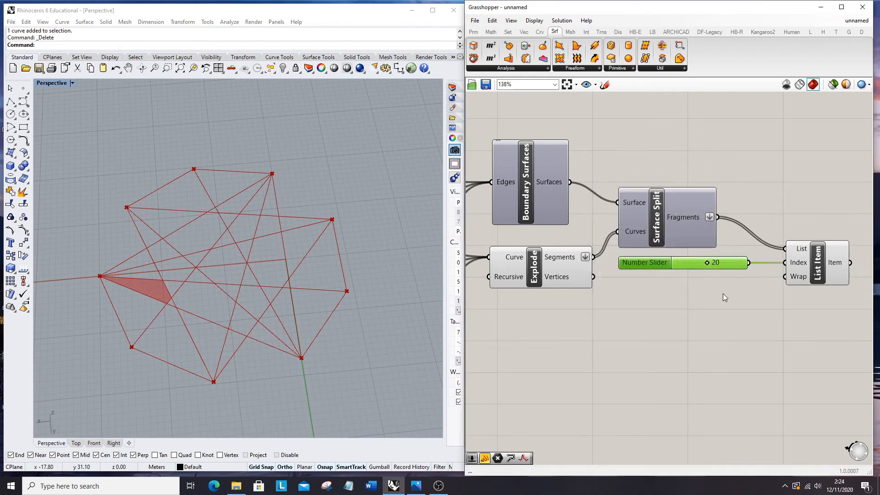
pyautogui.moveTo(708, 262); pyautogui.dragTo(757, 282)
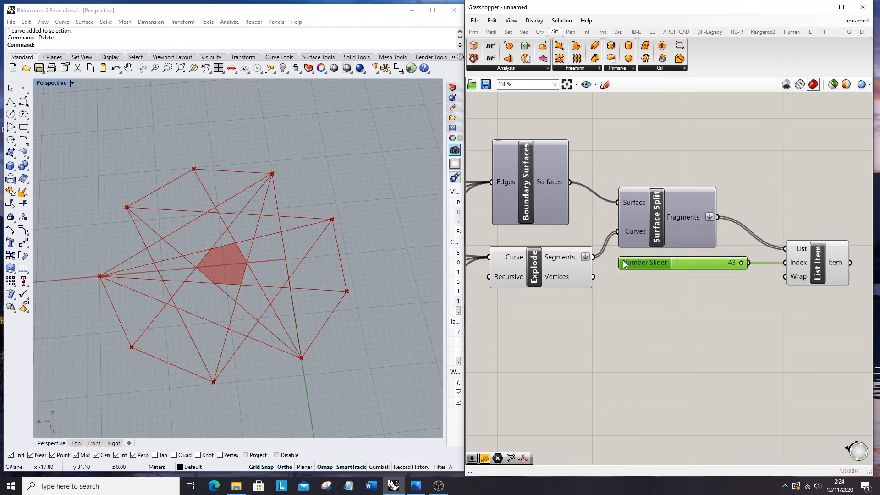
# Step: Add an Offset Curve Loose component after List Item and connect List Item's output to its Curve input
pyautogui.scroll(-4, 624, 262)
pyautogui.scroll(4, 718, 269)
pyautogui.scroll(-2, 714, 269)
pyautogui.scroll(2, 717, 277)
pyautogui.click(730, 287)
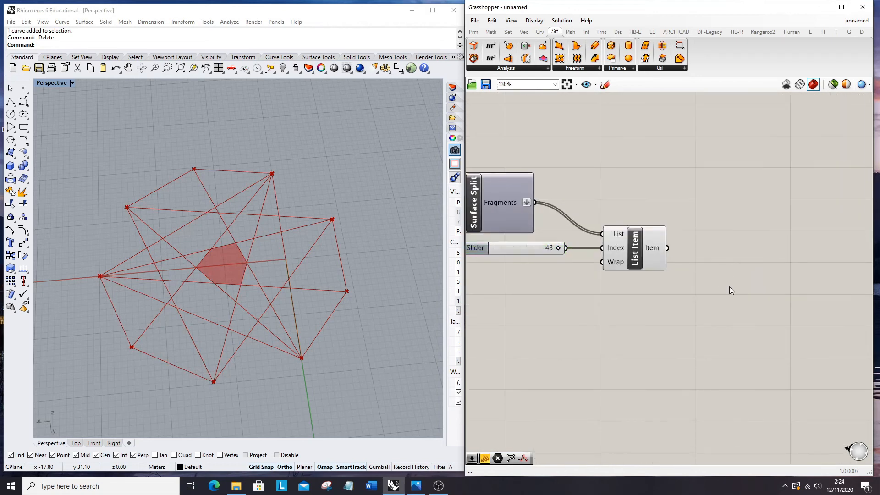
pyautogui.doubleClick(730, 287)
pyautogui.write('o')
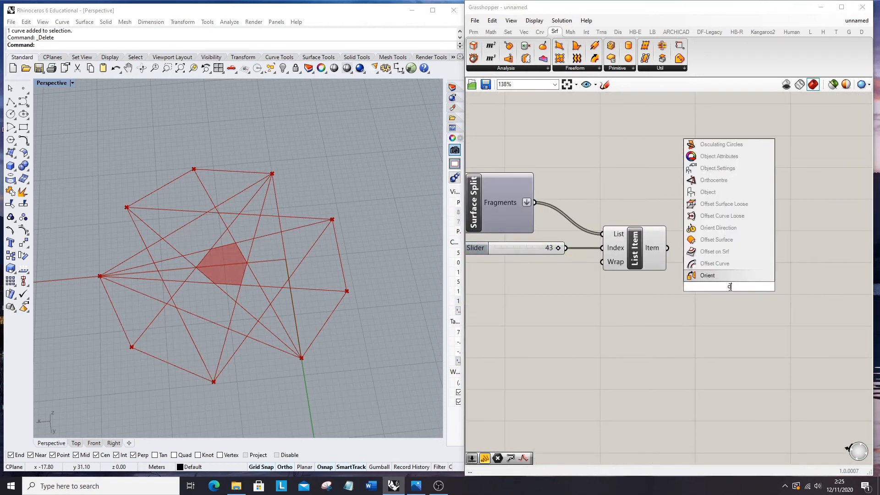
pyautogui.write('ffset')
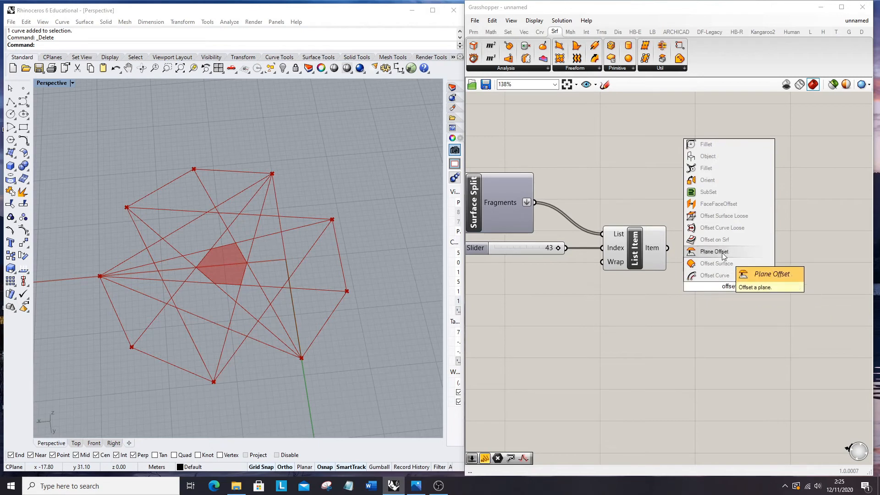
pyautogui.click(721, 228)
pyautogui.moveTo(668, 247); pyautogui.dragTo(690, 258)
pyautogui.moveTo(725, 290); pyautogui.dragTo(796, 277)
# Step: Add a number slider ranging from 0 to 1.0 and connect it to Offset Curve Loose's Distance input
pyautogui.click(663, 340)
pyautogui.doubleClick(662, 338)
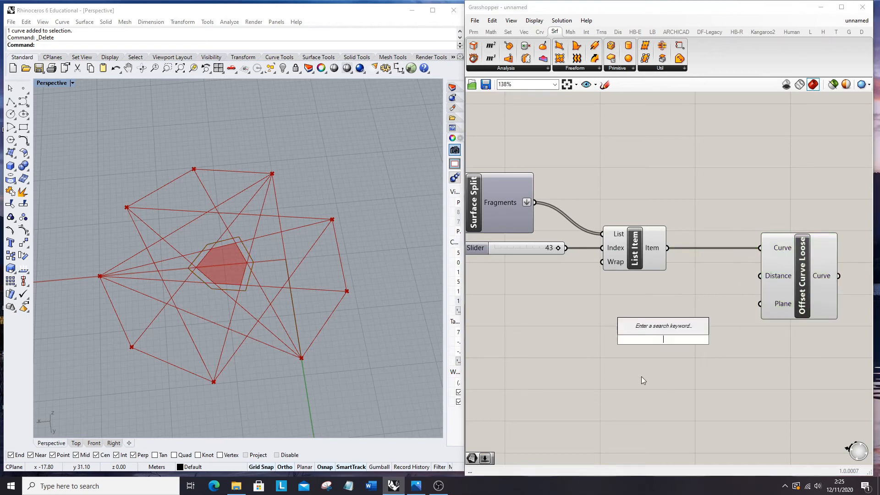
pyautogui.doubleClick(634, 331)
pyautogui.write('0')
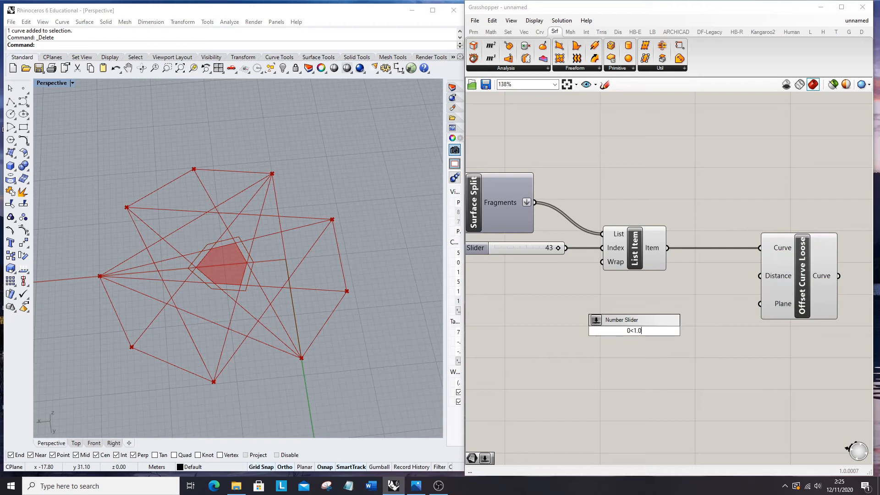
pyautogui.write('<1.0')
pyautogui.press('Return')
pyautogui.moveTo(699, 331); pyautogui.dragTo(761, 276)
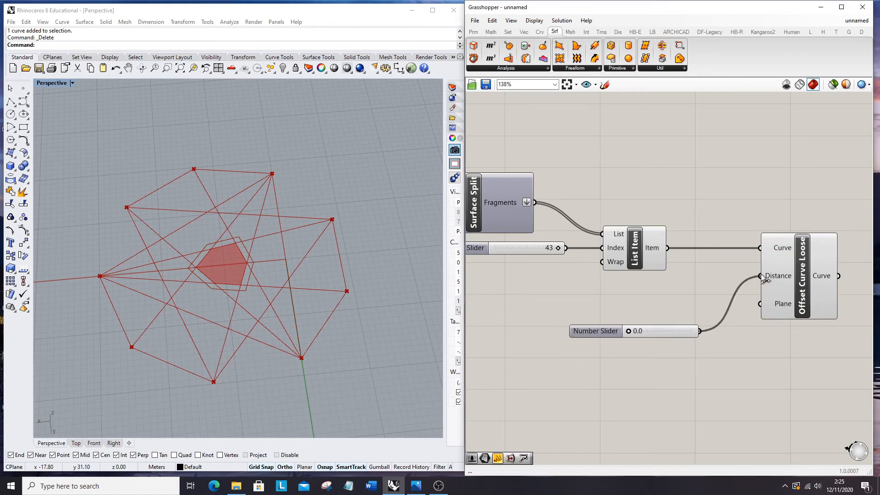
# Step: Apply the expression -x to Offset Curve Loose's Distance input and set its slider to 0.7
pyautogui.rightClick(778, 274)
pyautogui.moveTo(808, 365)
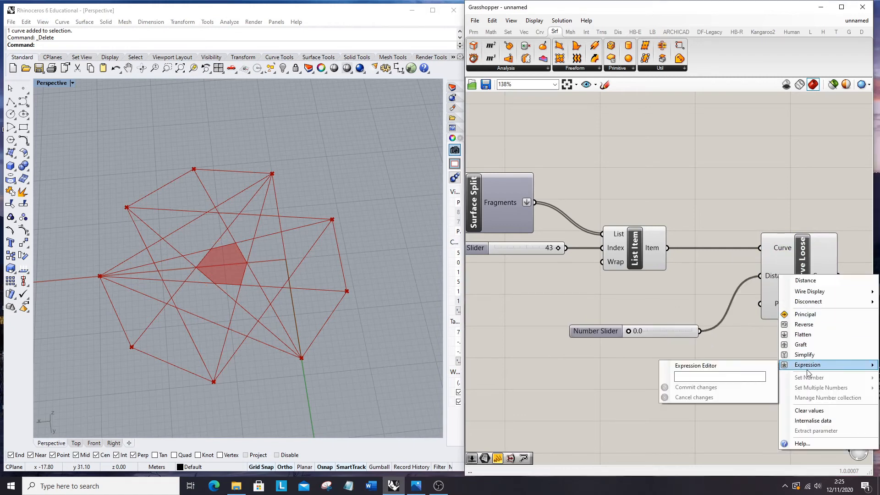
pyautogui.click(703, 377)
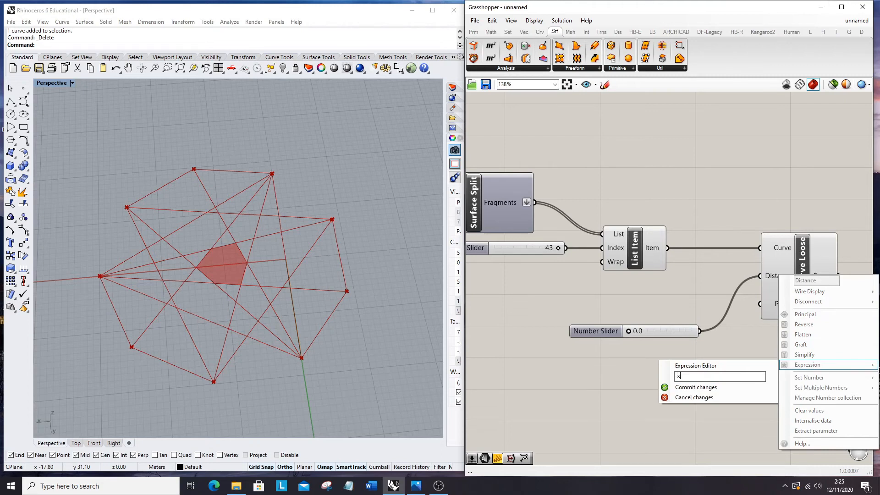
pyautogui.click(684, 388)
pyautogui.moveTo(631, 332); pyautogui.dragTo(673, 335)
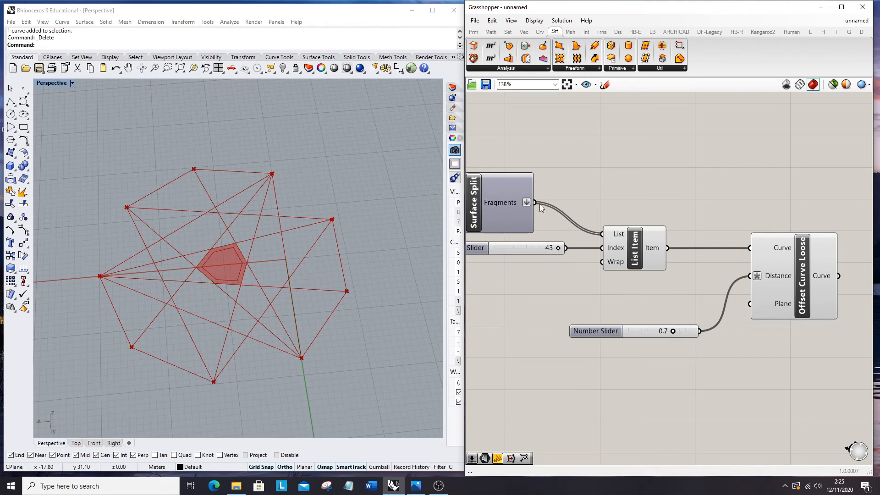
# Step: Feed Surface Split's Fragments into Offset Curve Loose instead of List Item's output, and reposition Offset Curve Loose with its distance slider
pyautogui.moveTo(790, 392); pyautogui.dragTo(724, 316)
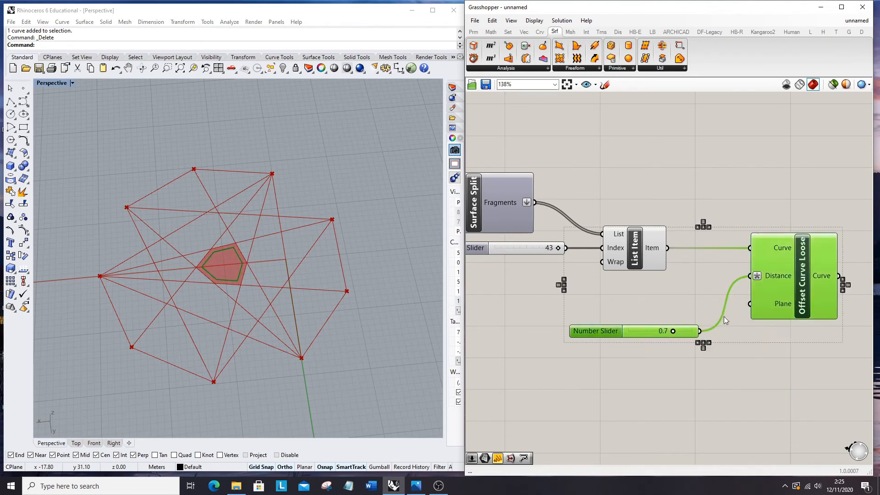
pyautogui.scroll(-3, 855, 245)
pyautogui.moveTo(581, 237); pyautogui.dragTo(779, 247)
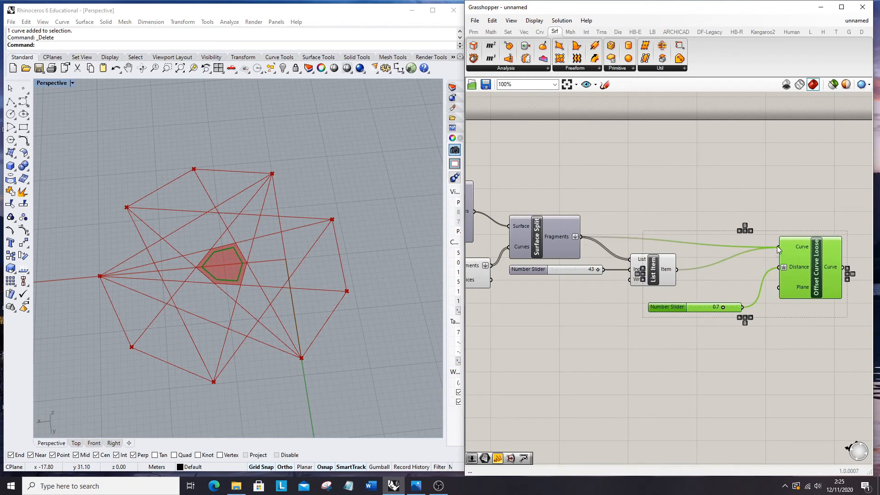
pyautogui.moveTo(247, 356); pyautogui.dragTo(264, 355, button='right')
pyautogui.scroll(-2, 679, 287)
pyautogui.scroll(1, 679, 288)
pyautogui.moveTo(675, 262); pyautogui.dragTo(721, 254)
pyautogui.click(594, 289)
pyautogui.moveTo(615, 283); pyautogui.dragTo(635, 252)
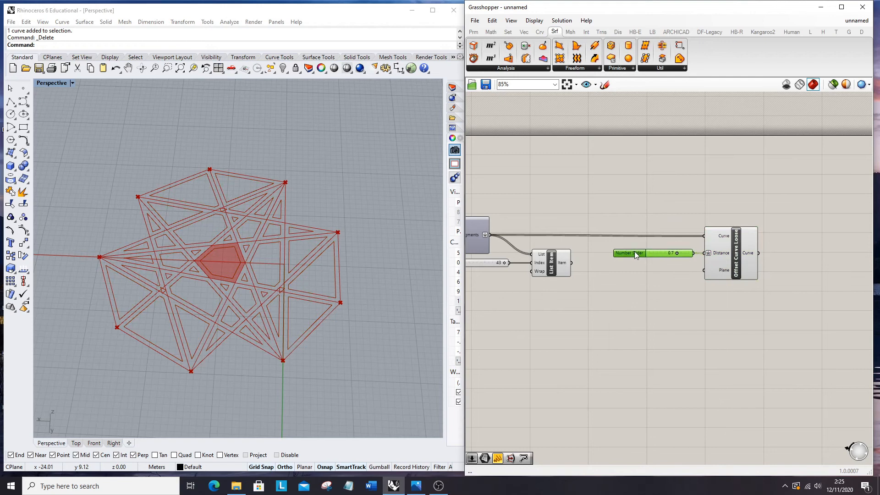
# Step: Add an Extrude component and connect Offset Curve Loose's Curve output to its Base input
pyautogui.click(674, 306)
pyautogui.scroll(1, 810, 265)
pyautogui.doubleClick(781, 265)
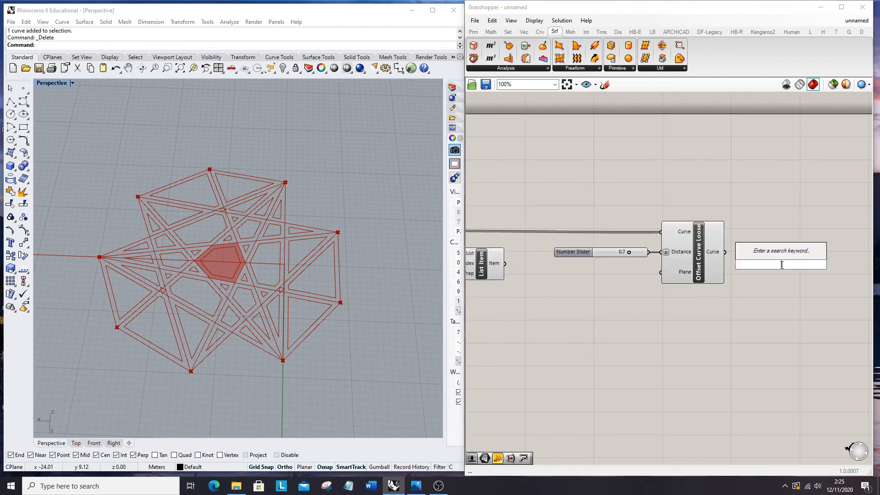
pyautogui.write('extrude')
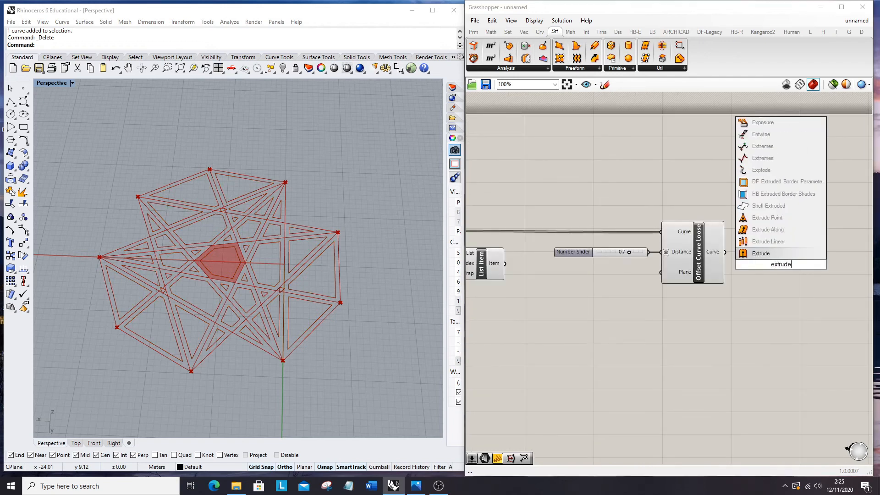
pyautogui.press('Return')
pyautogui.moveTo(724, 252); pyautogui.dragTo(809, 265)
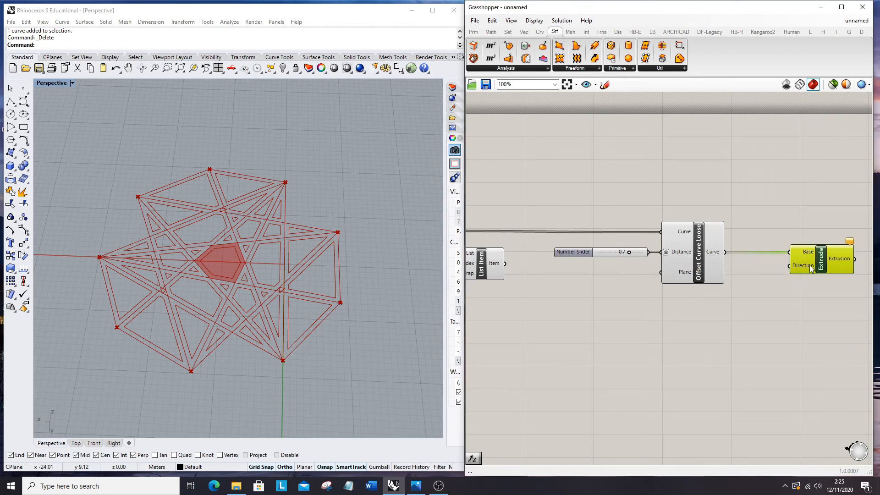
# Step: Add a Unit Z vector, connect it to Extrude's Direction input and place it below the wire to Extrude
pyautogui.doubleClick(763, 327)
pyautogui.write('z')
pyautogui.click(752, 318)
pyautogui.moveTo(796, 327); pyautogui.dragTo(789, 266)
pyautogui.moveTo(765, 332); pyautogui.dragTo(737, 323)
pyautogui.moveTo(306, 380); pyautogui.dragTo(250, 292, button='right')
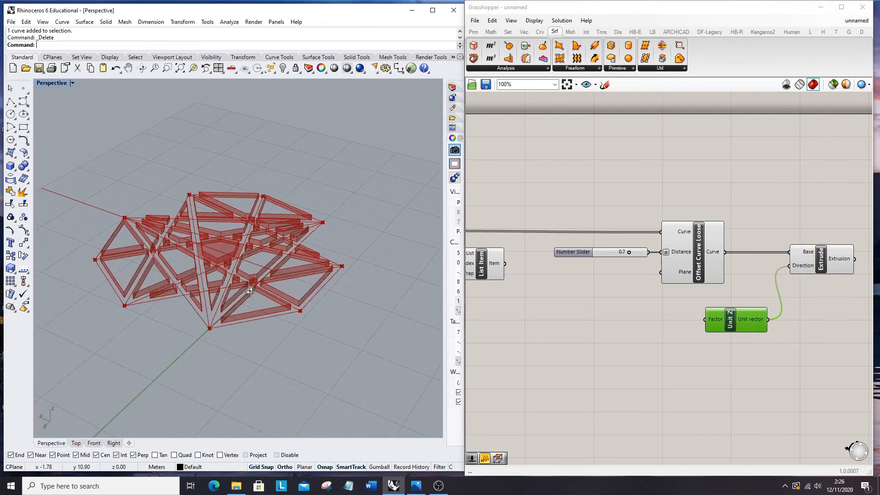
pyautogui.scroll(3, 744, 272)
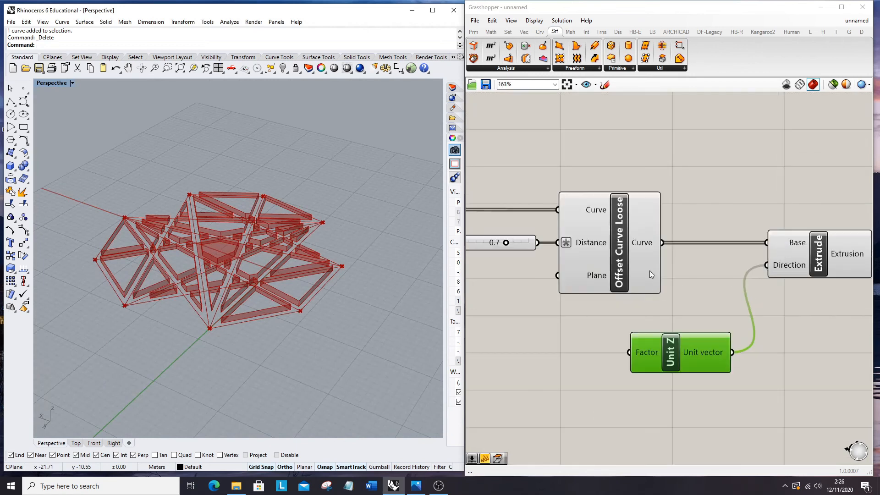
# Step: Insert a Surface parameter between Offset Curve Loose's output and Extrude's Base input
pyautogui.scroll(-1, 569, 287)
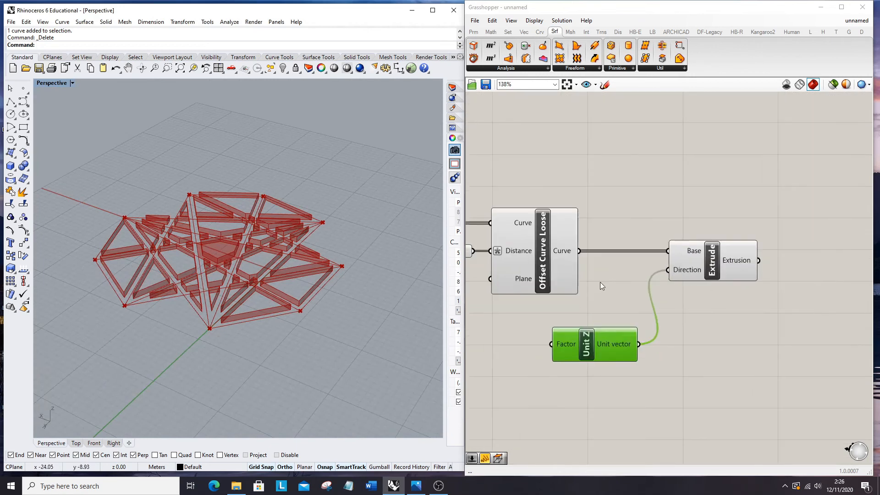
pyautogui.doubleClick(601, 282)
pyautogui.write('surface')
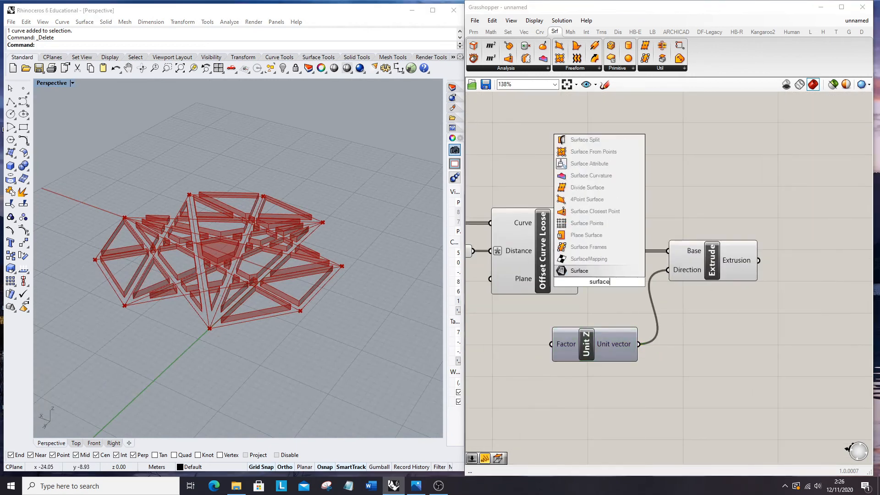
pyautogui.press('Return')
pyautogui.moveTo(581, 257); pyautogui.dragTo(668, 252)
pyautogui.moveTo(598, 282); pyautogui.dragTo(615, 253)
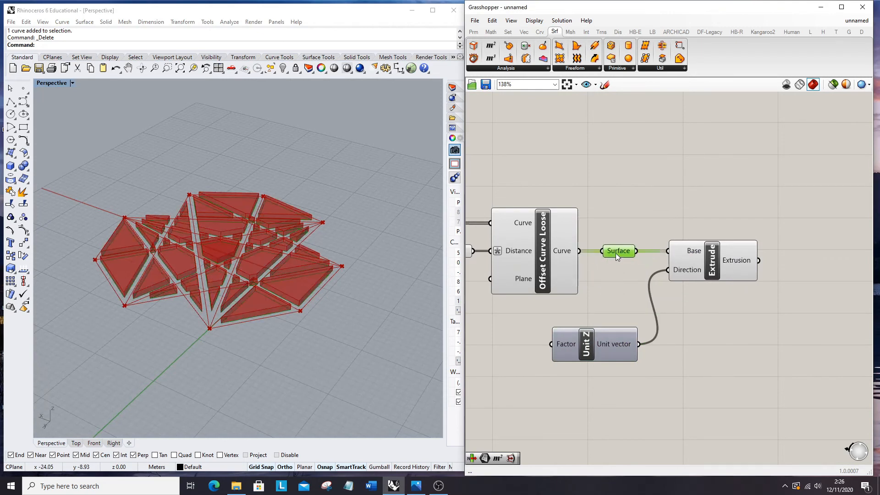
# Step: Turn off the previews of Surface Split, List Item, Offset Curve Loose and Explode so only the surfaces and extrusions are displayed
pyautogui.moveTo(269, 300); pyautogui.dragTo(158, 296, button='right')
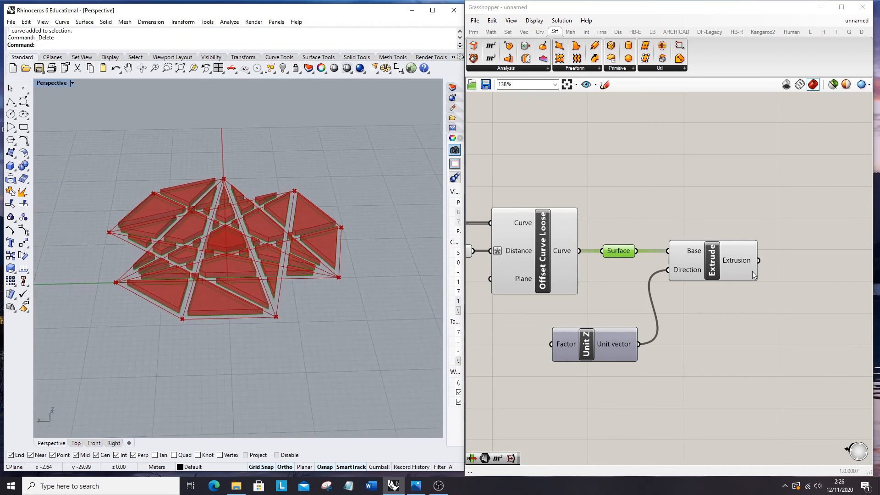
pyautogui.scroll(-4, 766, 274)
pyautogui.moveTo(656, 290); pyautogui.dragTo(472, 233)
pyautogui.rightClick(525, 168)
pyautogui.click(558, 186)
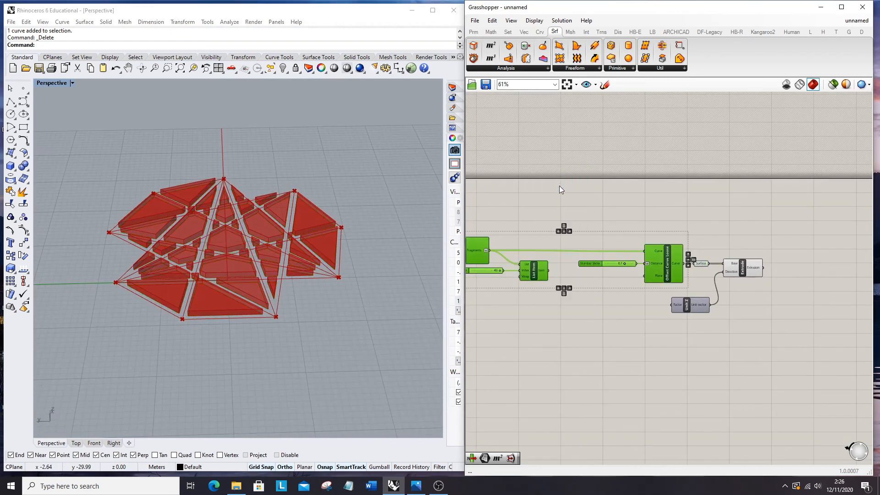
pyautogui.scroll(-1, 692, 241)
pyautogui.click(680, 270)
pyautogui.rightClick(681, 297)
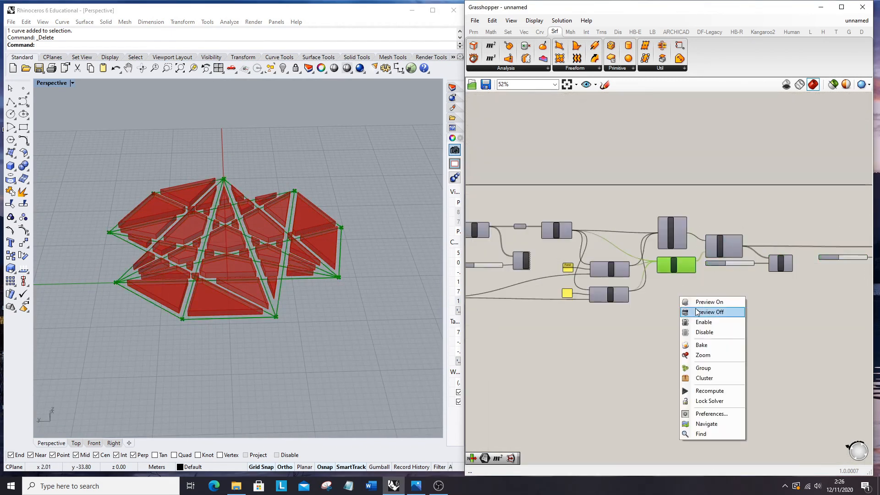
pyautogui.click(700, 313)
# Step: Add a 0 to 1 number slider, connect it to Unit Z's Factor input and set it to 1.0 beside the component
pyautogui.moveTo(402, 307); pyautogui.dragTo(293, 298, button='right')
pyautogui.scroll(-3, 772, 271)
pyautogui.scroll(5, 708, 250)
pyautogui.scroll(2, 708, 250)
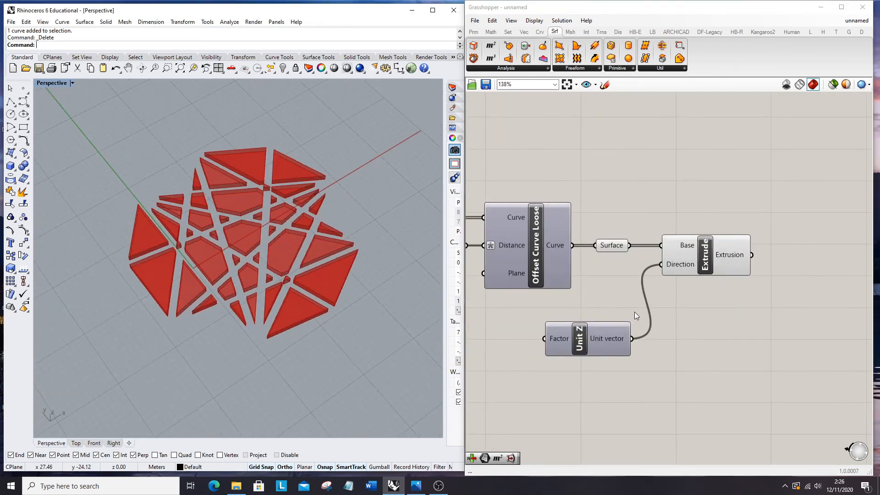
pyautogui.scroll(-4, 562, 347)
pyautogui.scroll(4, 481, 364)
pyautogui.doubleClick(557, 350)
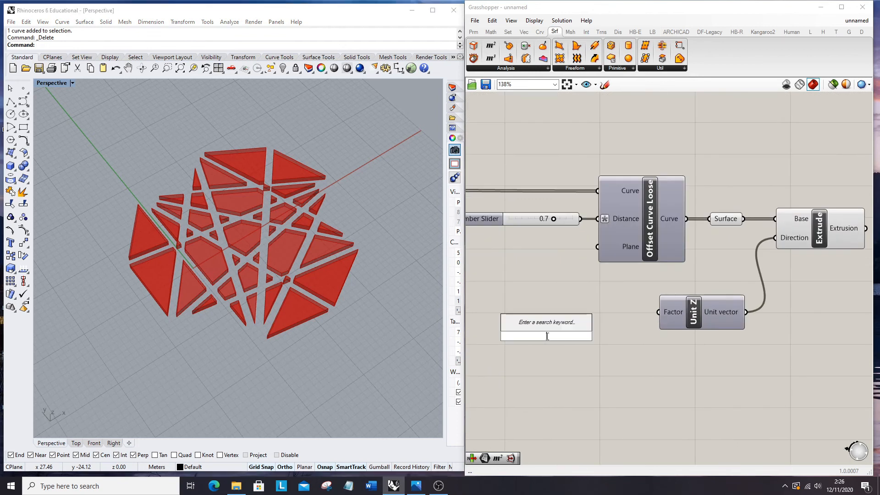
pyautogui.write('0<1')
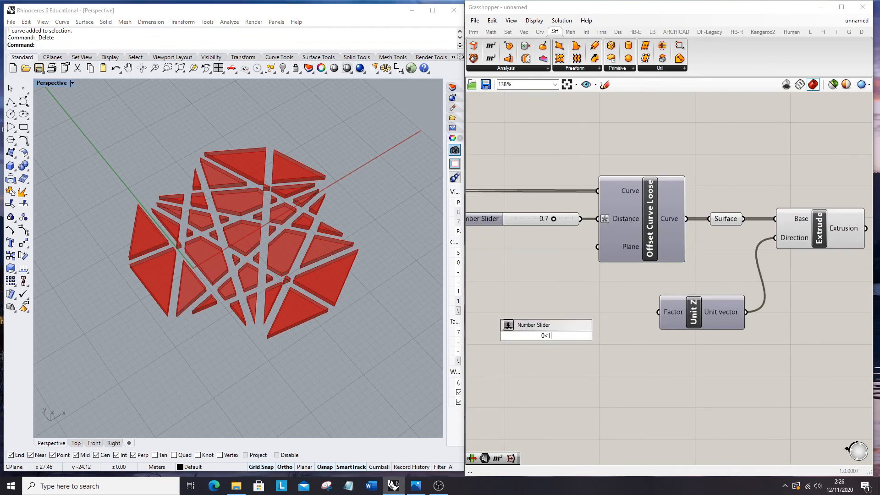
pyautogui.press('Return')
pyautogui.moveTo(612, 335); pyautogui.dragTo(659, 312)
pyautogui.moveTo(542, 335); pyautogui.dragTo(648, 311)
pyautogui.moveTo(289, 296); pyautogui.dragTo(280, 251, button='right')
pyautogui.scroll(4, 281, 251)
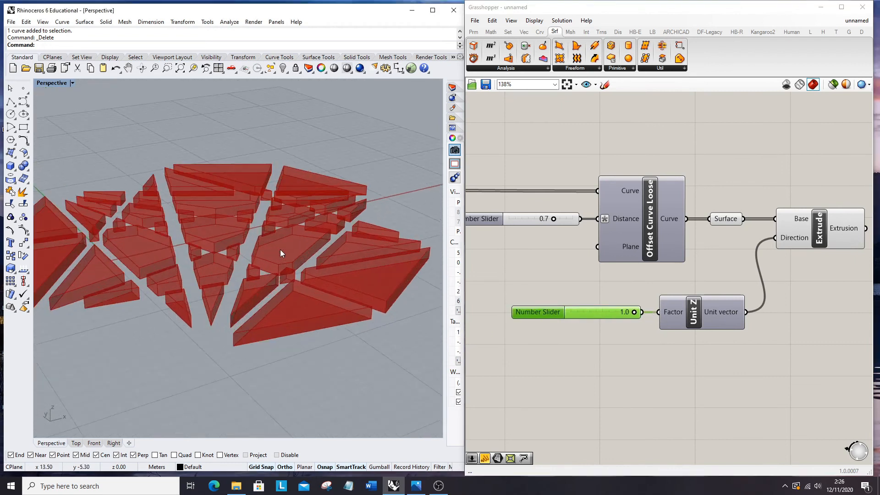
# Step: Turn off the preview of the Surface parameter between Offset Curve Loose and Extrude
pyautogui.click(632, 292)
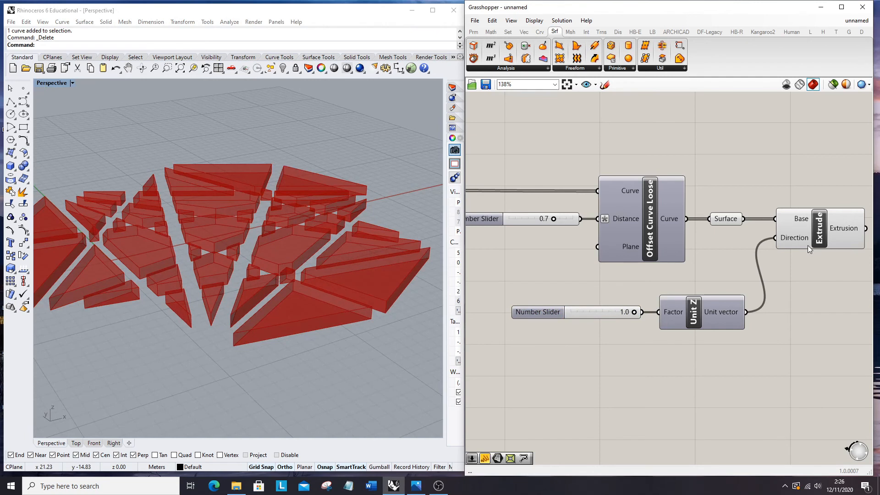
pyautogui.scroll(-3, 780, 237)
pyautogui.click(743, 225)
pyautogui.rightClick(720, 176)
pyautogui.click(739, 188)
# Step: Vary the fragment pattern by setting the Jitter component's Jitter slider to 0.9 and its Seed slider to 8
pyautogui.moveTo(490, 204); pyautogui.dragTo(865, 258, button='right')
pyautogui.moveTo(270, 241); pyautogui.dragTo(298, 296, button='right')
pyautogui.scroll(-5, 318, 276)
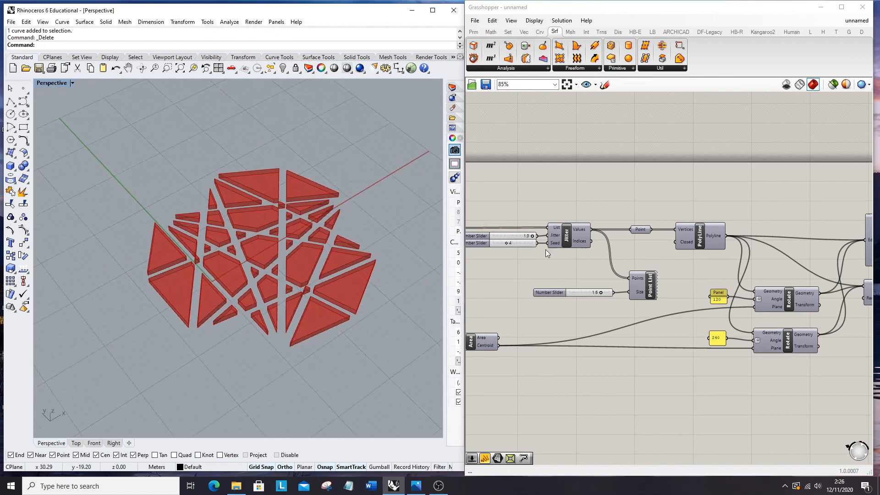
pyautogui.scroll(5, 526, 240)
pyautogui.moveTo(642, 266); pyautogui.dragTo(603, 270)
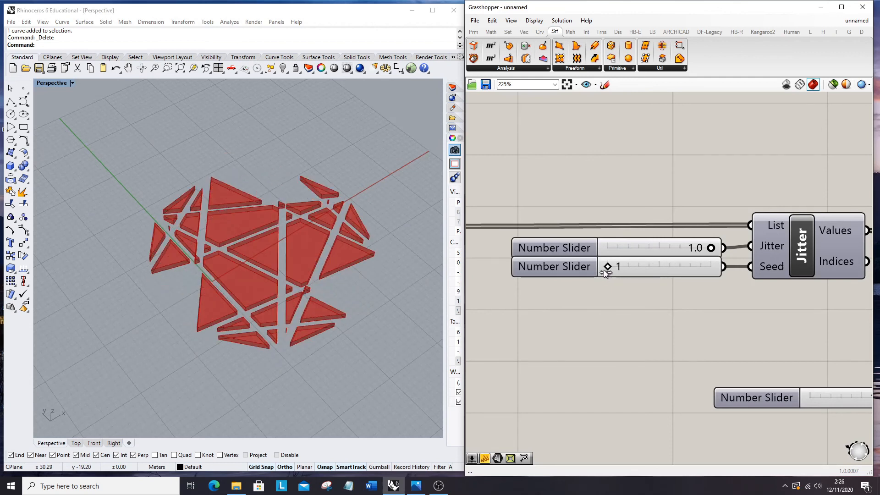
pyautogui.moveTo(710, 248)
pyautogui.mouseDown()
pyautogui.moveTo(609, 247)
pyautogui.moveTo(700, 247)
pyautogui.mouseUp()
pyautogui.moveTo(608, 266); pyautogui.dragTo(687, 267)
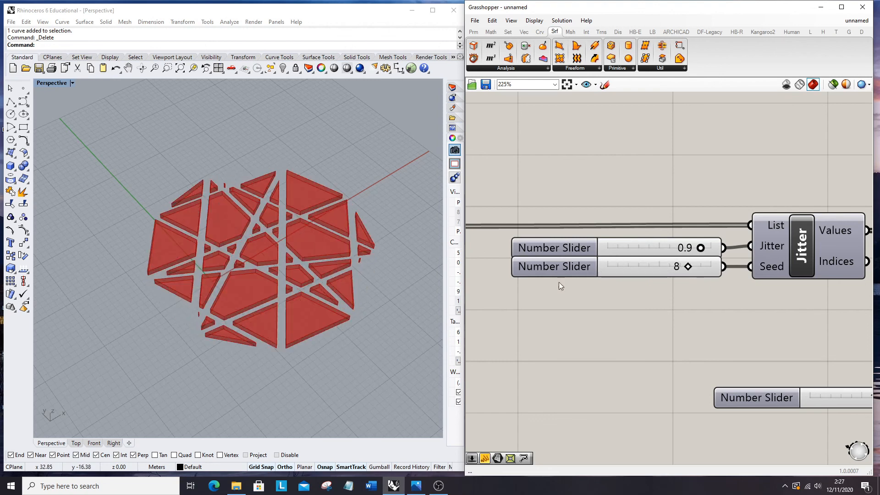
pyautogui.scroll(-7, 728, 240)
pyautogui.scroll(8, 546, 245)
pyautogui.moveTo(557, 260)
pyautogui.mouseDown()
pyautogui.moveTo(524, 263)
pyautogui.moveTo(648, 274)
pyautogui.moveTo(625, 256)
pyautogui.moveTo(559, 256)
pyautogui.mouseUp()
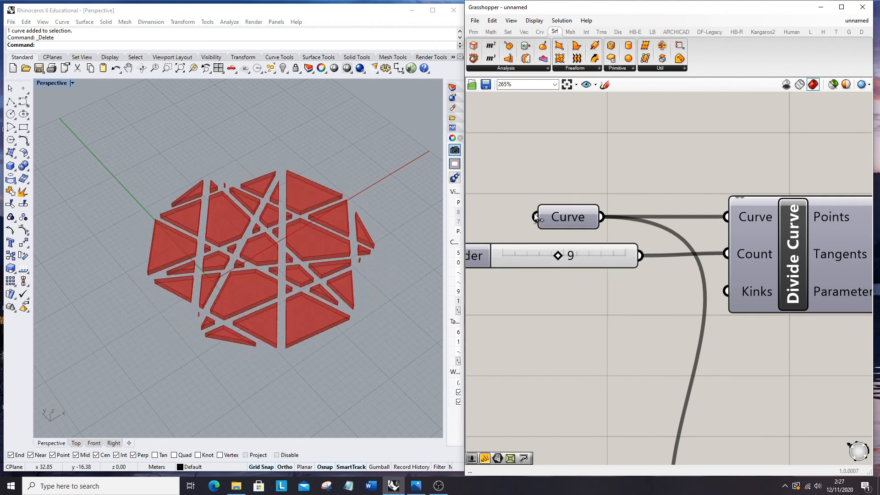
# Step: Bake the Extrude component's solids into Rhino and turn off its Grasshopper preview
pyautogui.scroll(-12, 555, 203)
pyautogui.scroll(8, 729, 217)
pyautogui.click(748, 224)
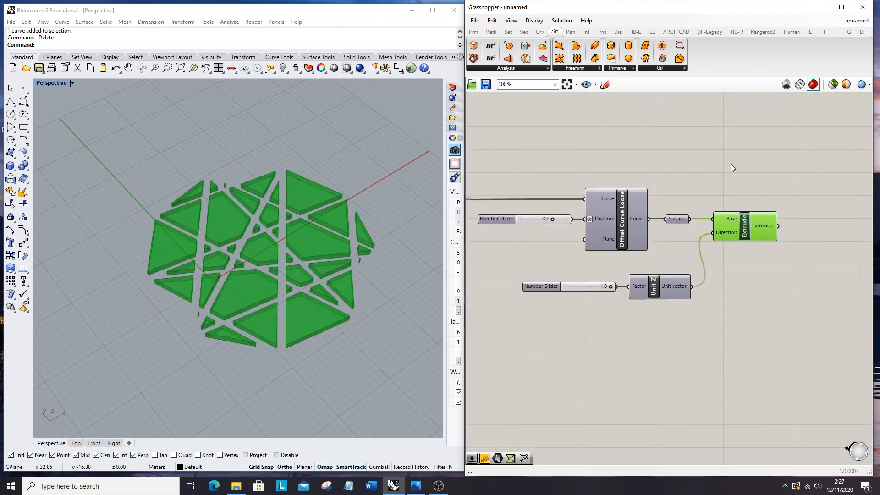
pyautogui.rightClick(731, 164)
pyautogui.click(756, 216)
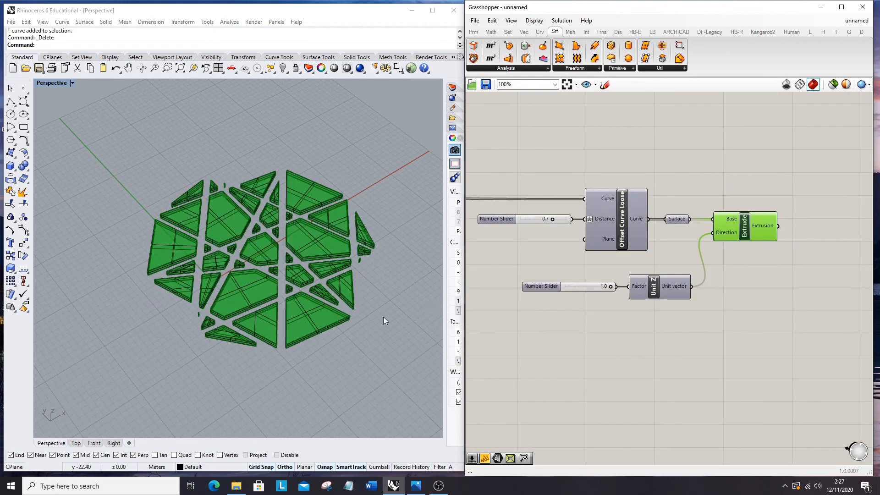
pyautogui.rightClick(738, 173)
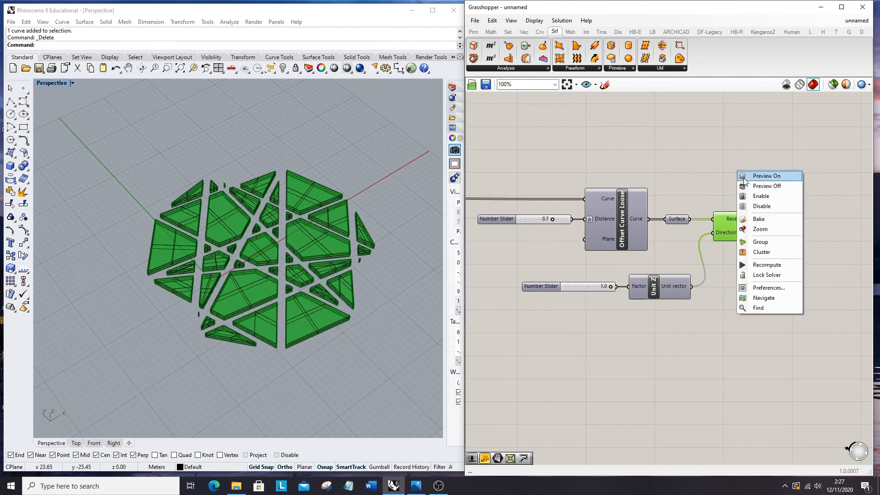
pyautogui.click(761, 185)
pyautogui.click(759, 189)
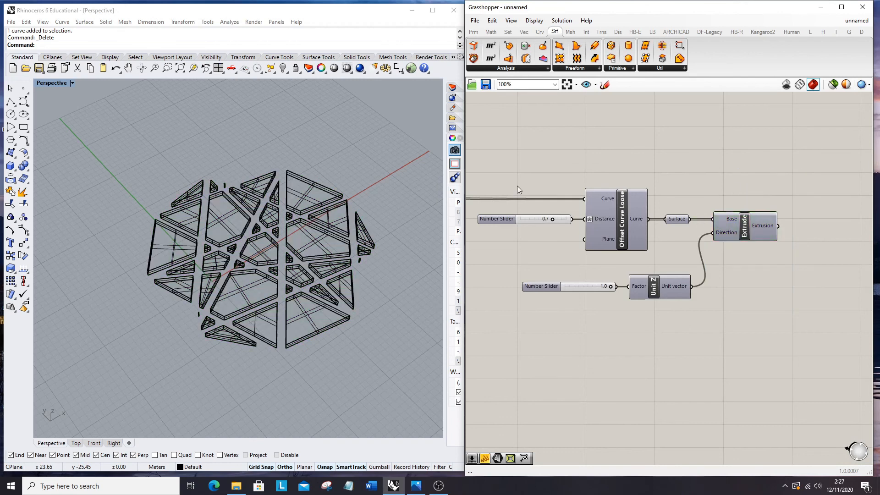
# Step: Switch Rhino's Perspective viewport from Wireframe to the Rendered display mode
pyautogui.click(43, 22)
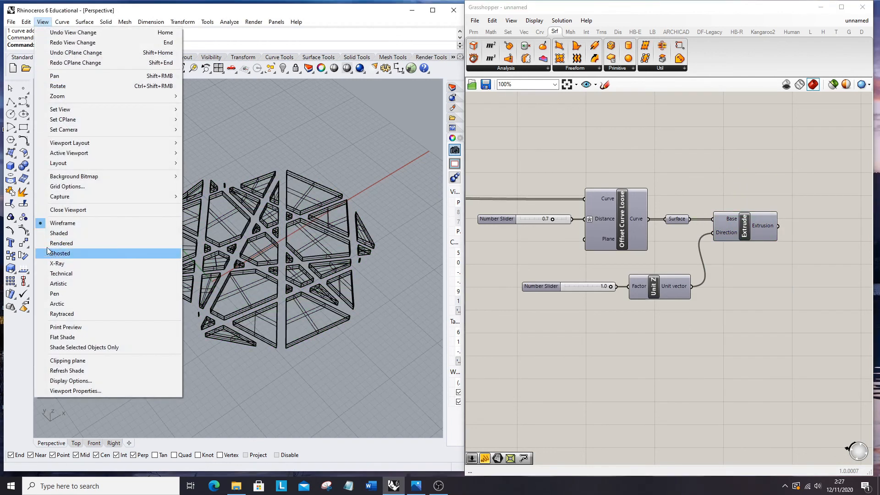
pyautogui.click(50, 243)
pyautogui.moveTo(146, 308); pyautogui.dragTo(146, 232, button='right')
# Step: Examine the baked fragments in the Top view and return to the Perspective view to check their extruded thickness
pyautogui.hotkey('ctrl', 'F1')
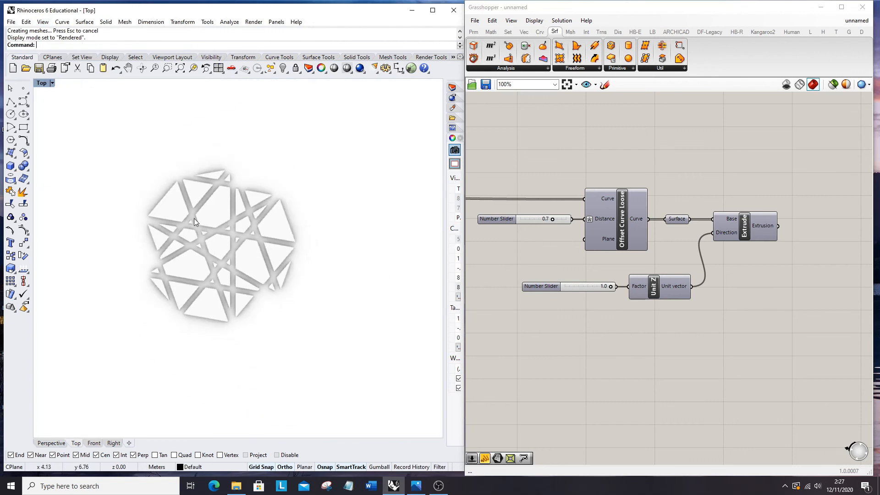
pyautogui.scroll(3, 193, 218)
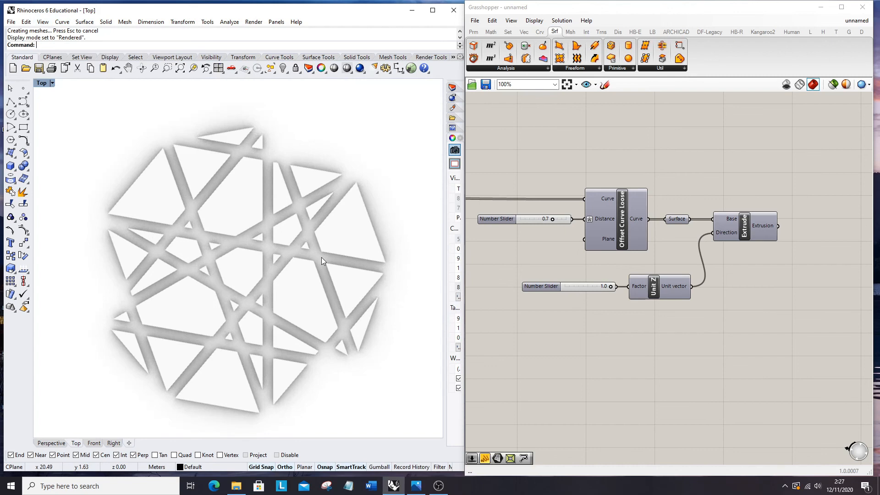
pyautogui.scroll(-1, 321, 258)
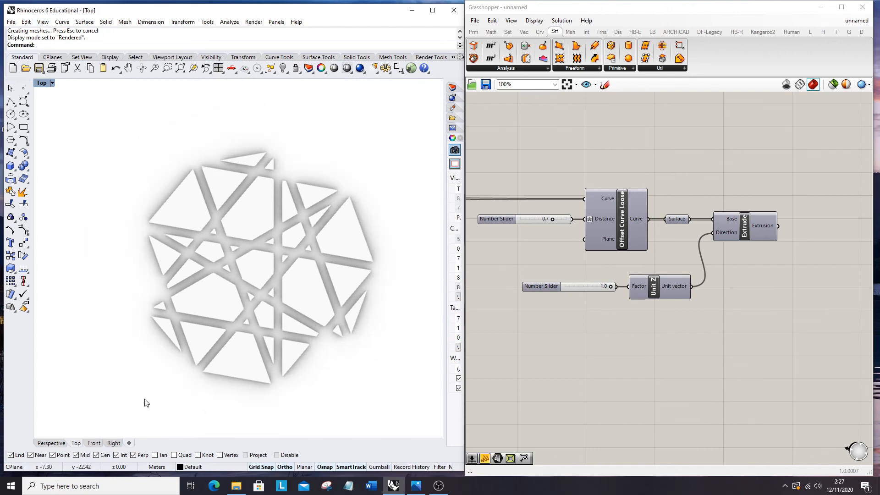
pyautogui.click(50, 443)
pyautogui.moveTo(178, 359); pyautogui.dragTo(172, 251, button='right')
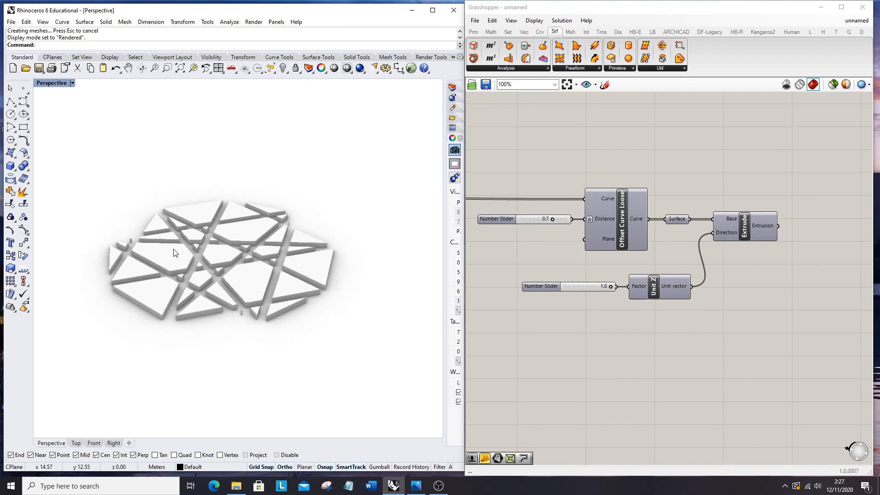